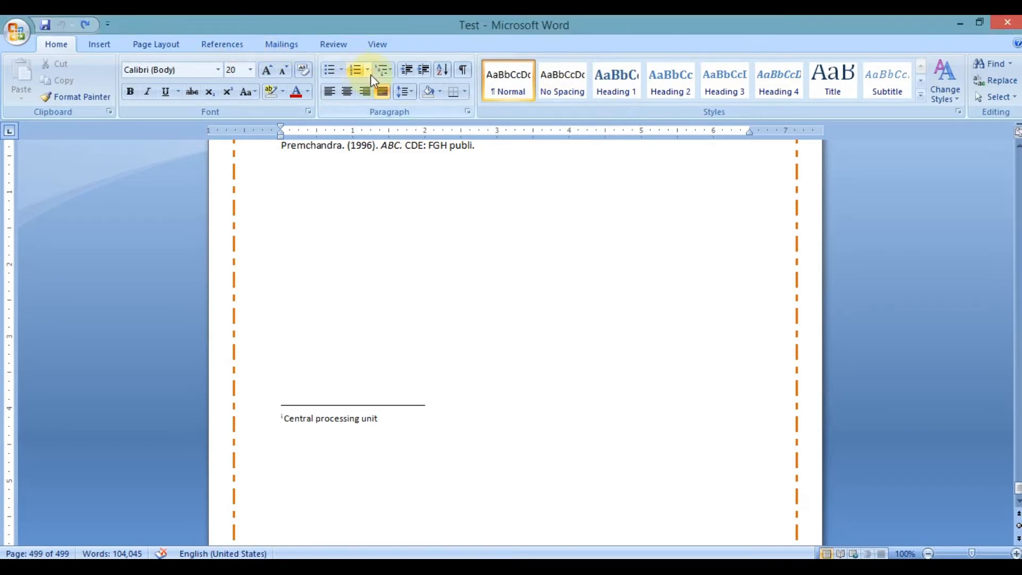
Start an index entry for the word "Home" in "Quick Styles gallery on the Home tab" on page 497
scroll(409, 82, "down", 3)
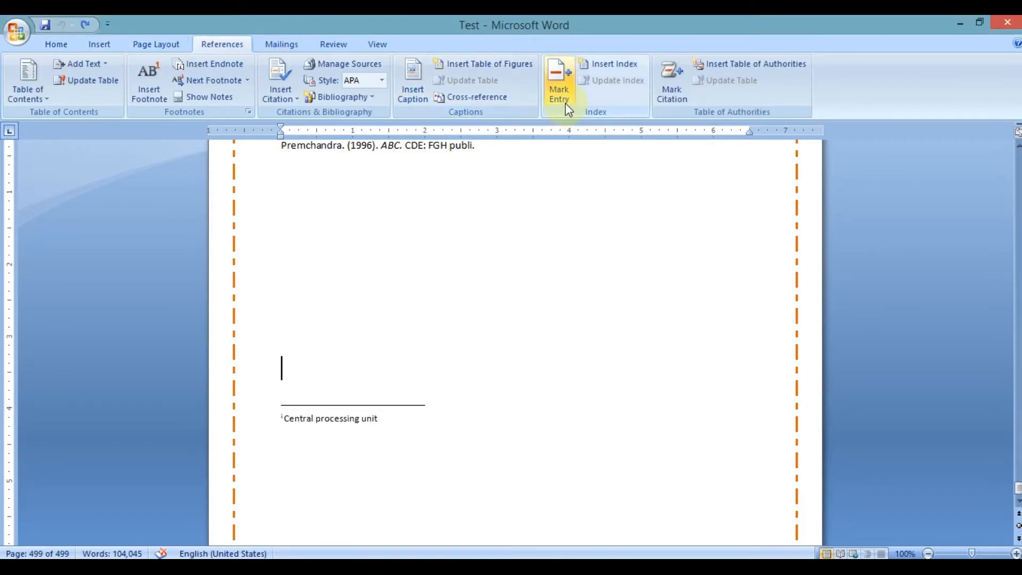
scroll(531, 217, "up", 15)
scroll(507, 229, "up", 2)
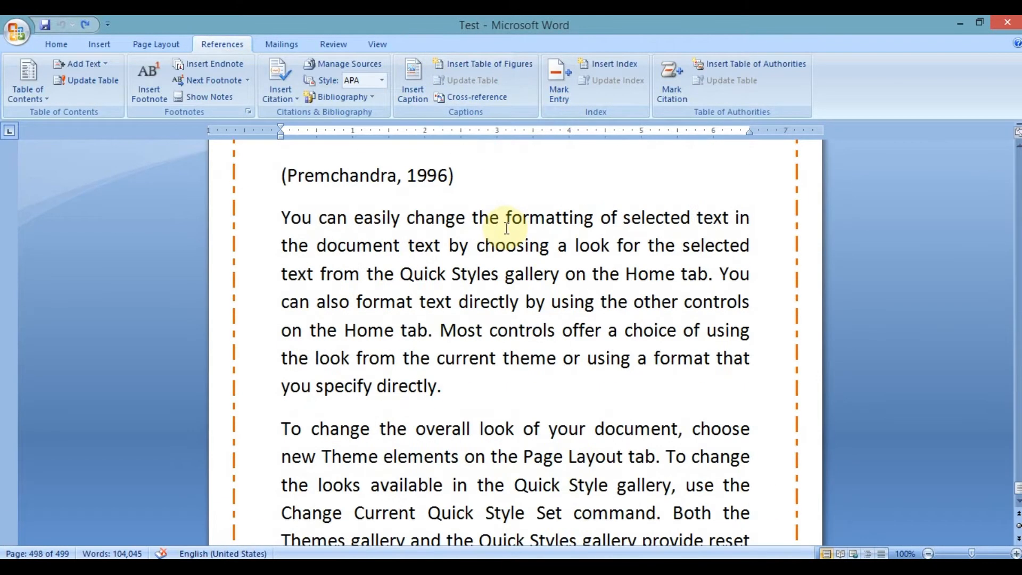
scroll(507, 229, "up", 8)
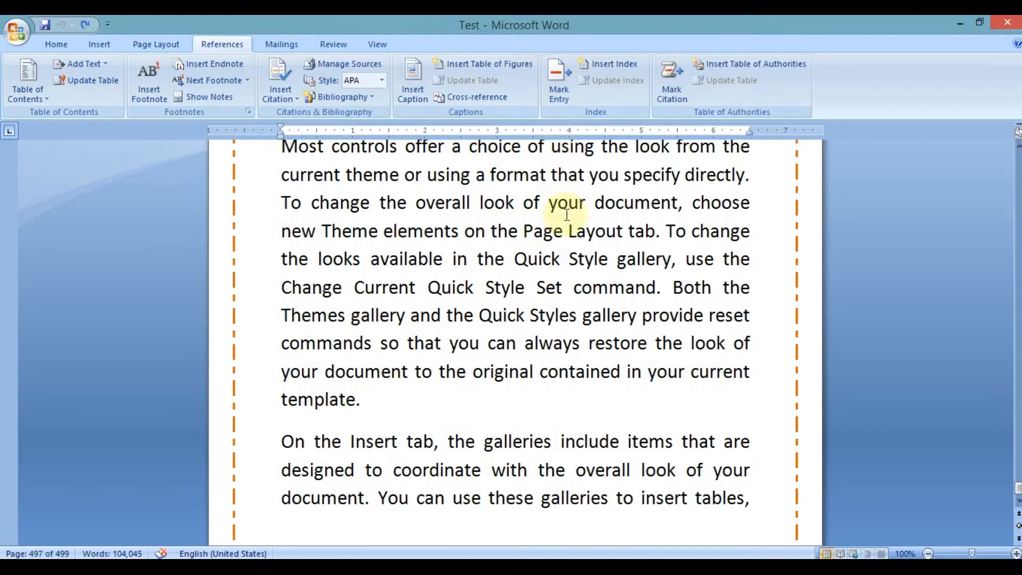
scroll(567, 215, "up", 1)
scroll(567, 215, "up", 1)
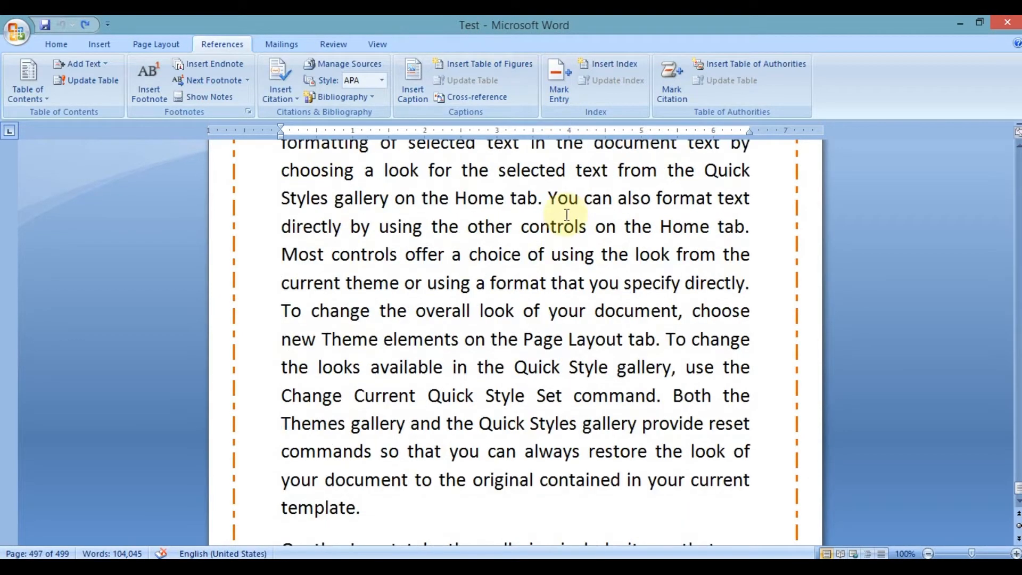
double_click(485, 199)
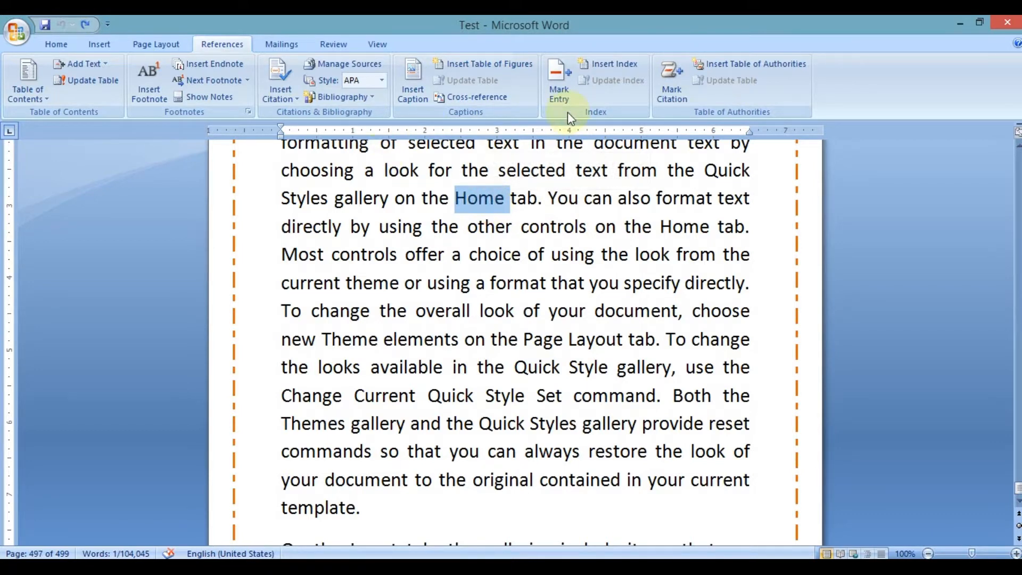
left_click(566, 83)
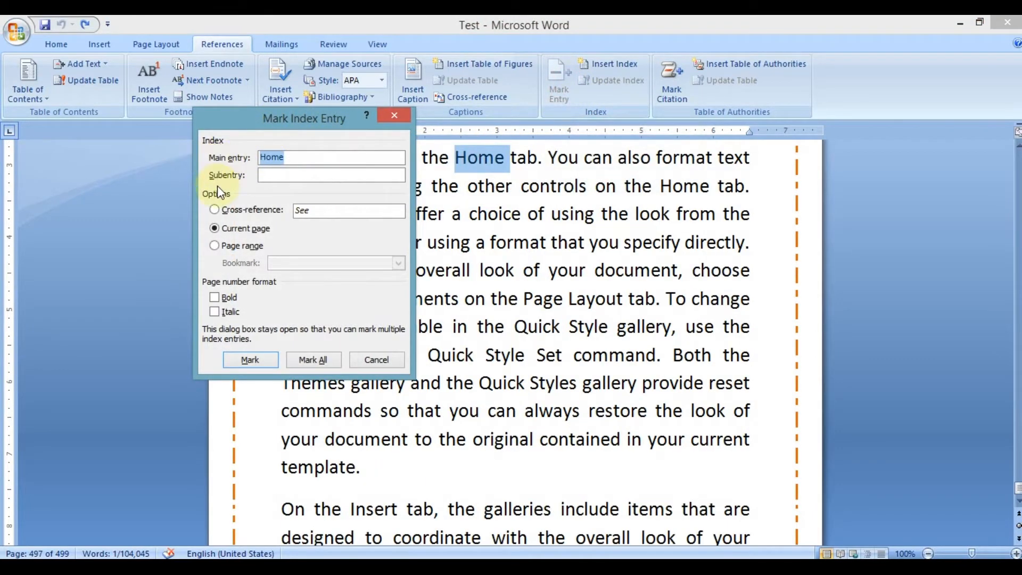
left_click(291, 155)
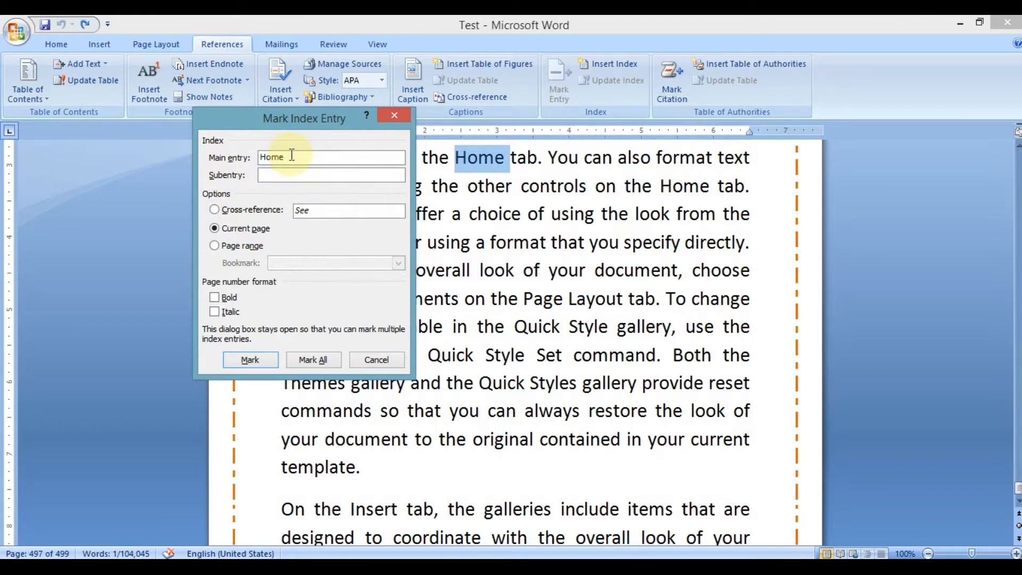
Enter "Starting Point" as the subentry of the Home index entry
left_click(292, 176)
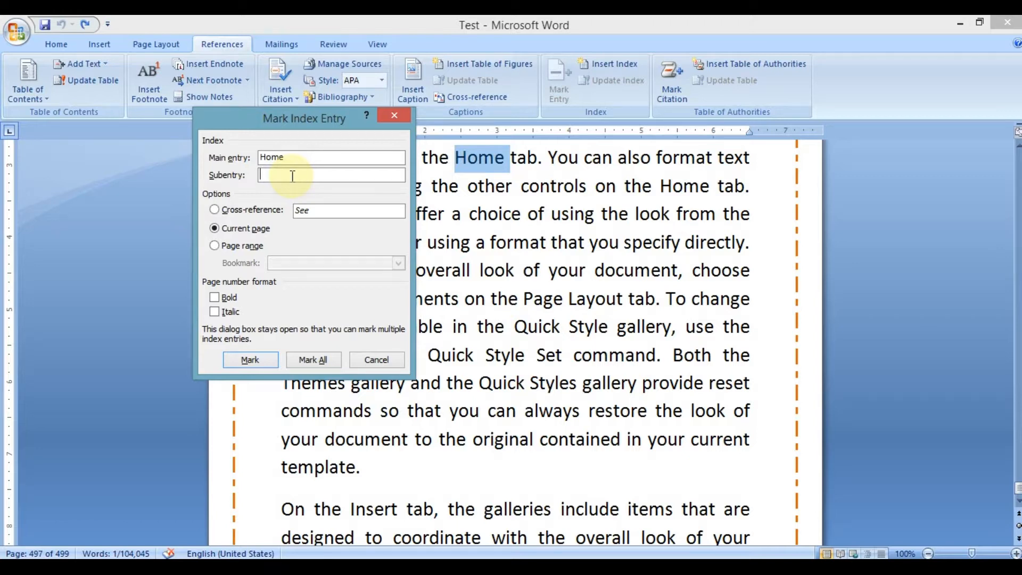
type("Starting Point")
key("BackSpace")
key("BackSpace")
key("BackSpace")
type("int")
Try the cross-reference and page range options for the entry, look through the available bookmarks, and return to the current page option
left_click(248, 210)
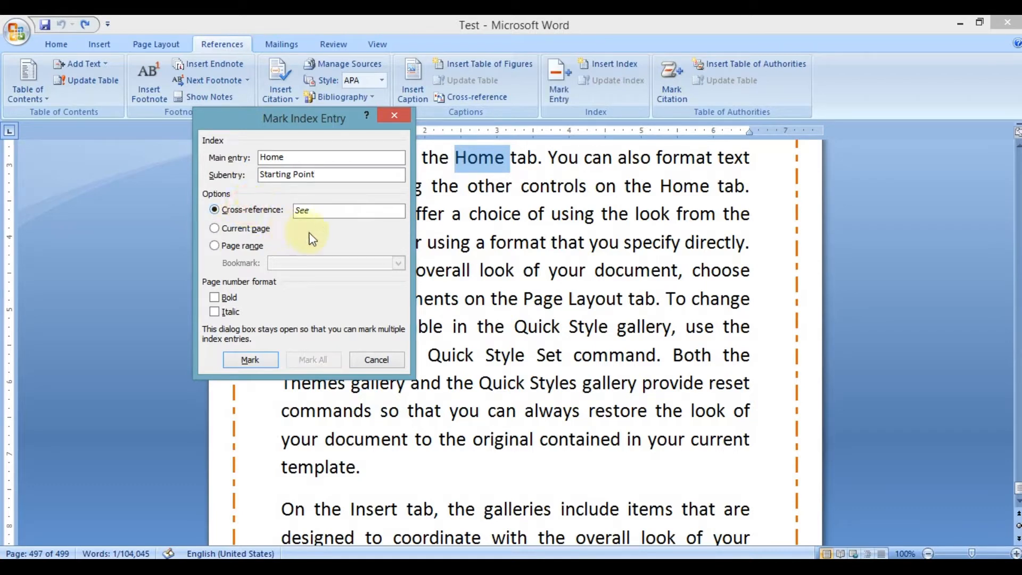
left_click_drag(332, 211, 276, 211)
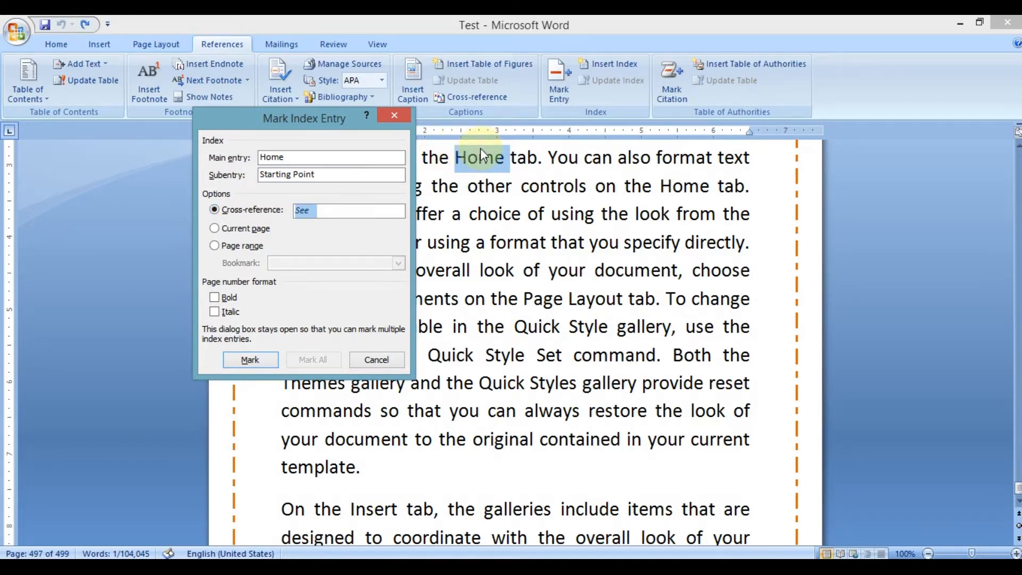
left_click(213, 229)
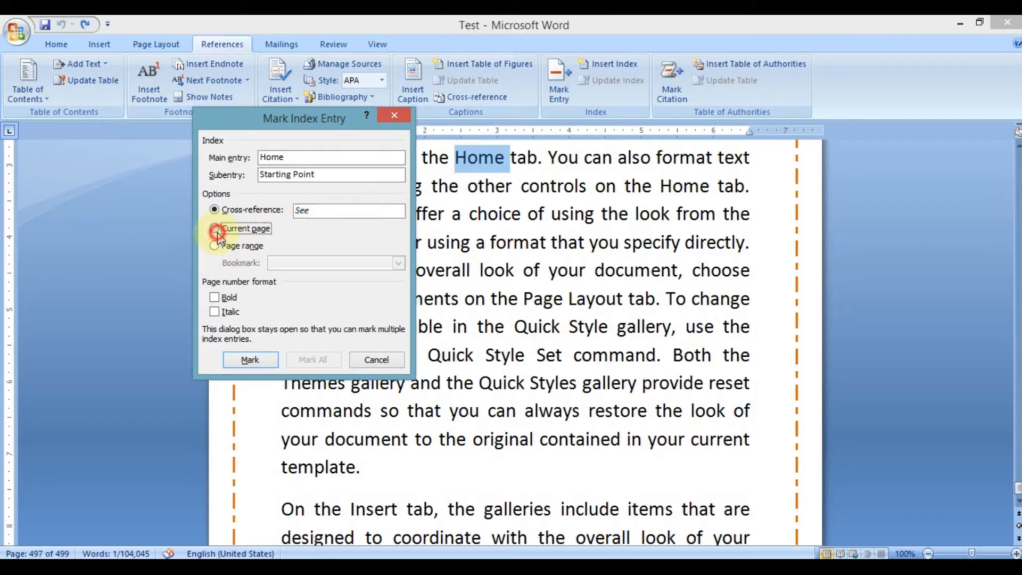
left_click(215, 245)
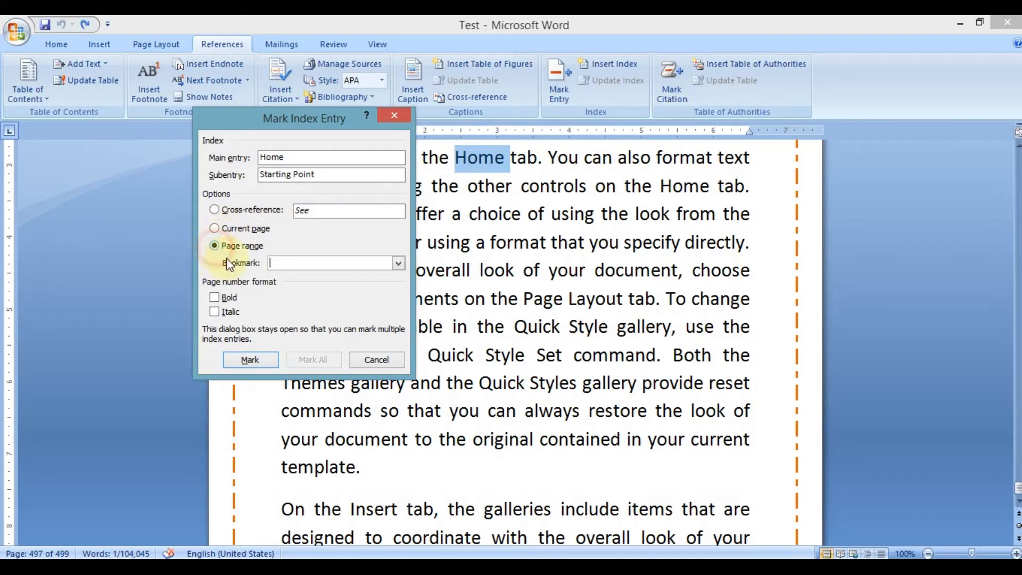
left_click(397, 266)
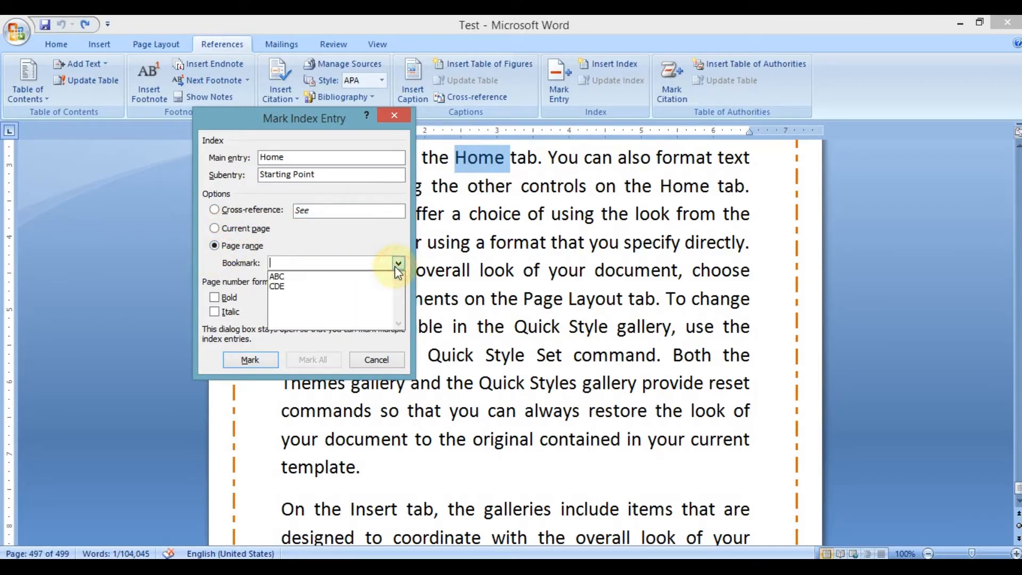
left_click(397, 264)
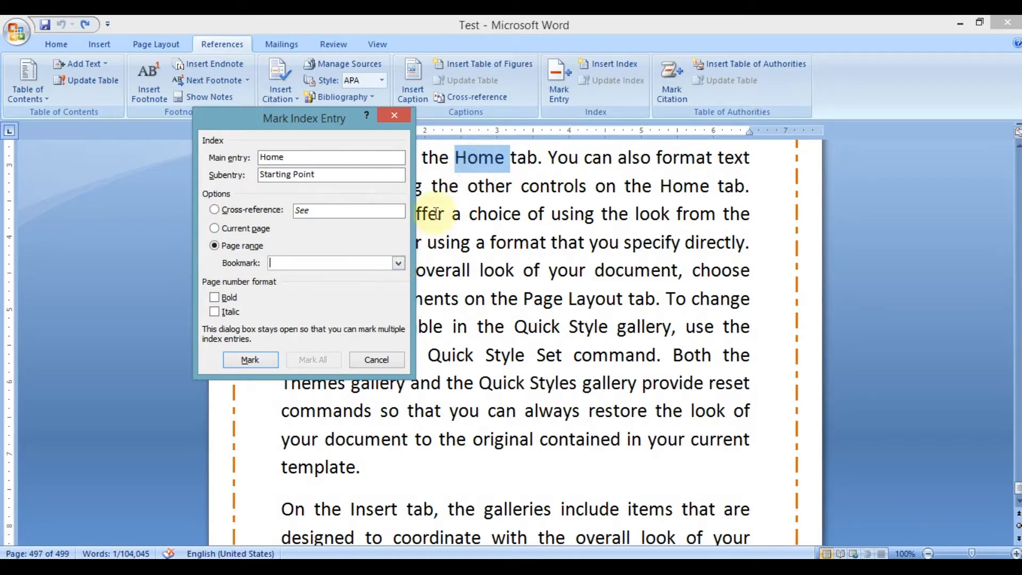
left_click(215, 233)
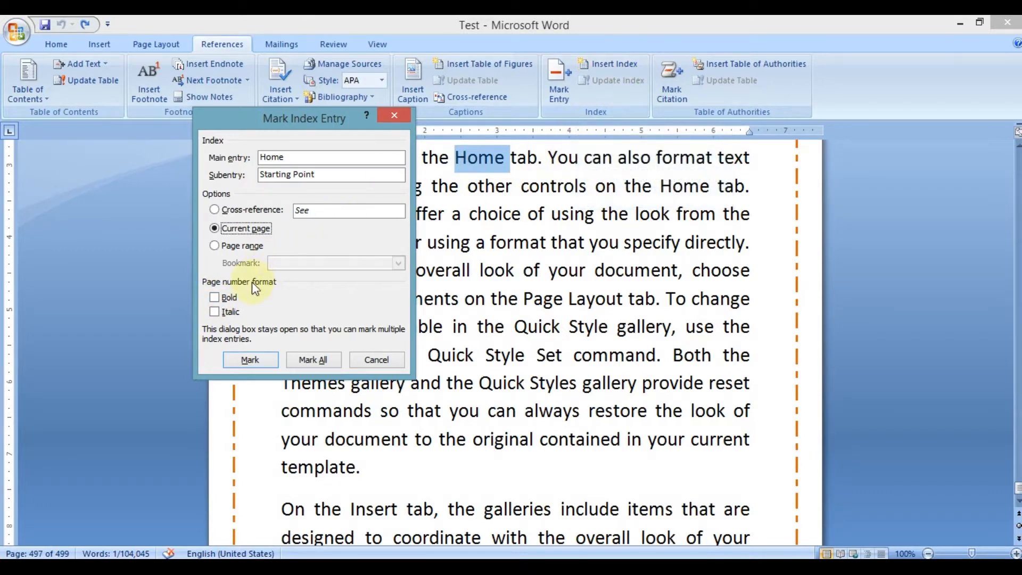
Format the entry's page number as bold and italic, and mark the entry with the current page option
left_click(217, 299)
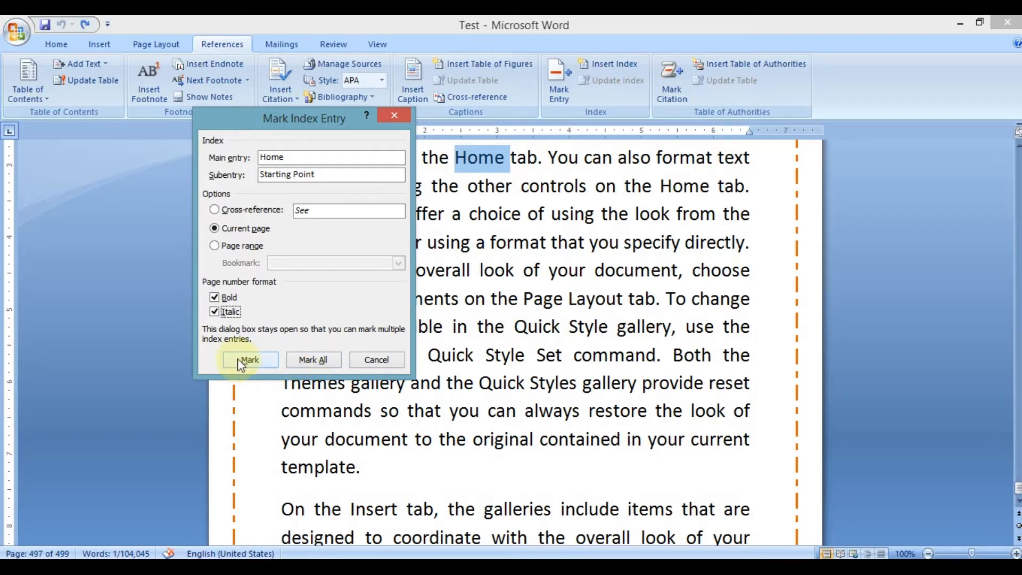
left_click(238, 244)
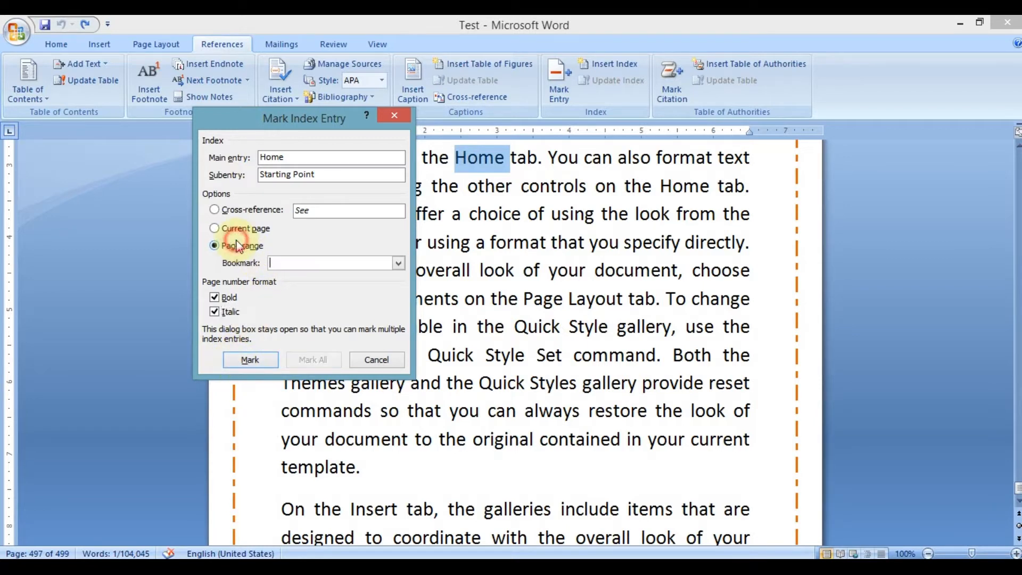
left_click(214, 209)
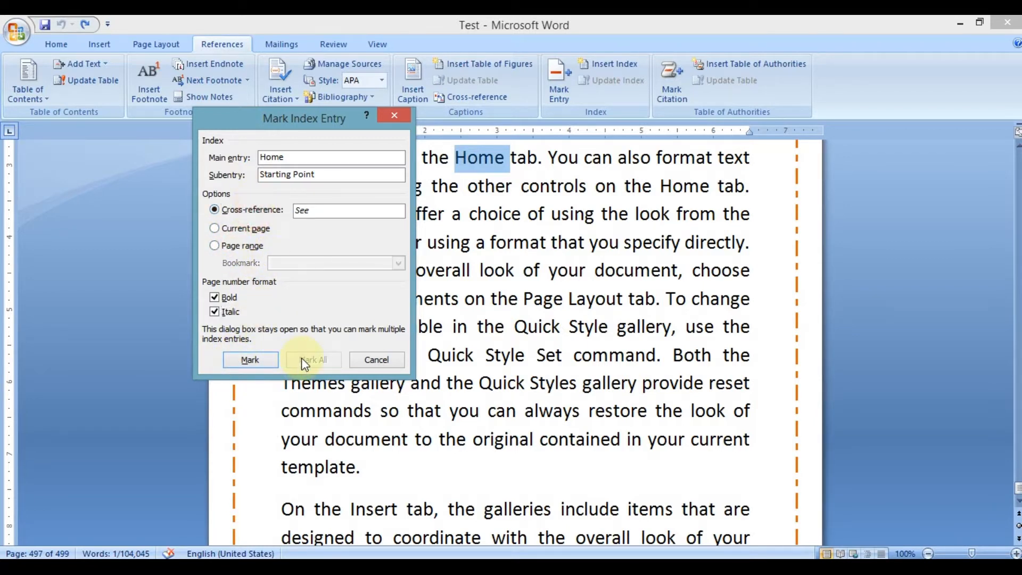
left_click(246, 230)
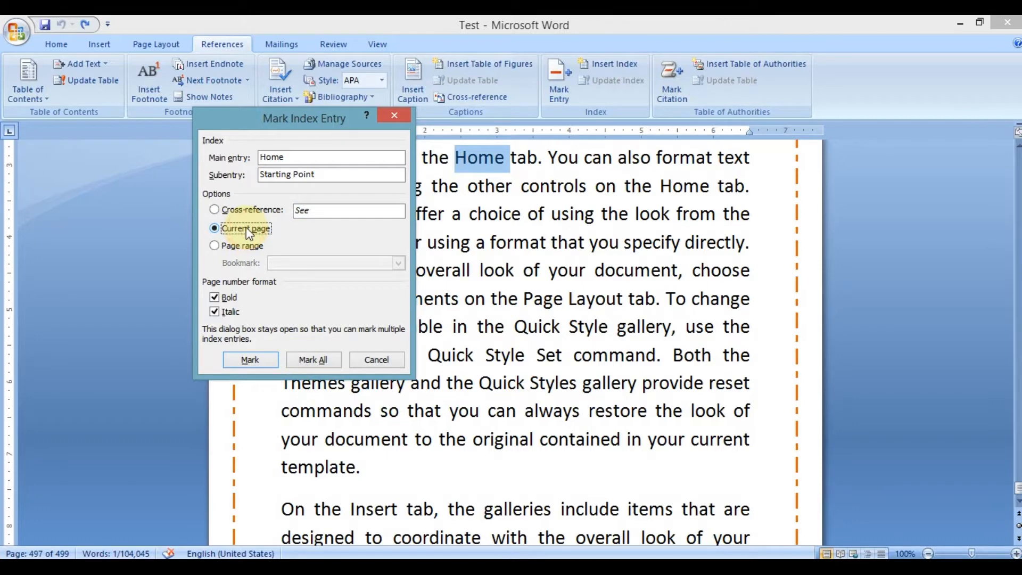
left_click(250, 360)
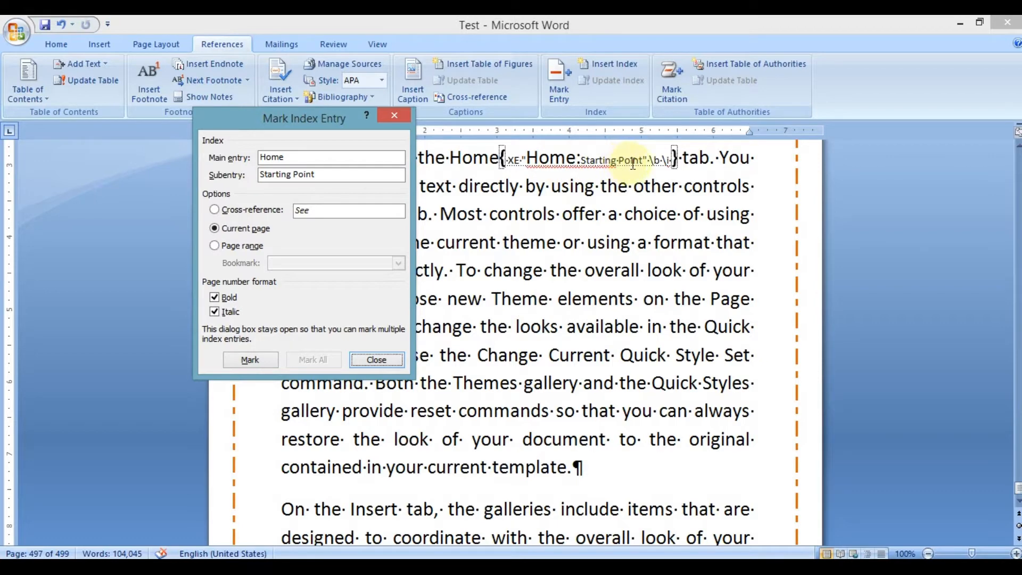
left_click(386, 359)
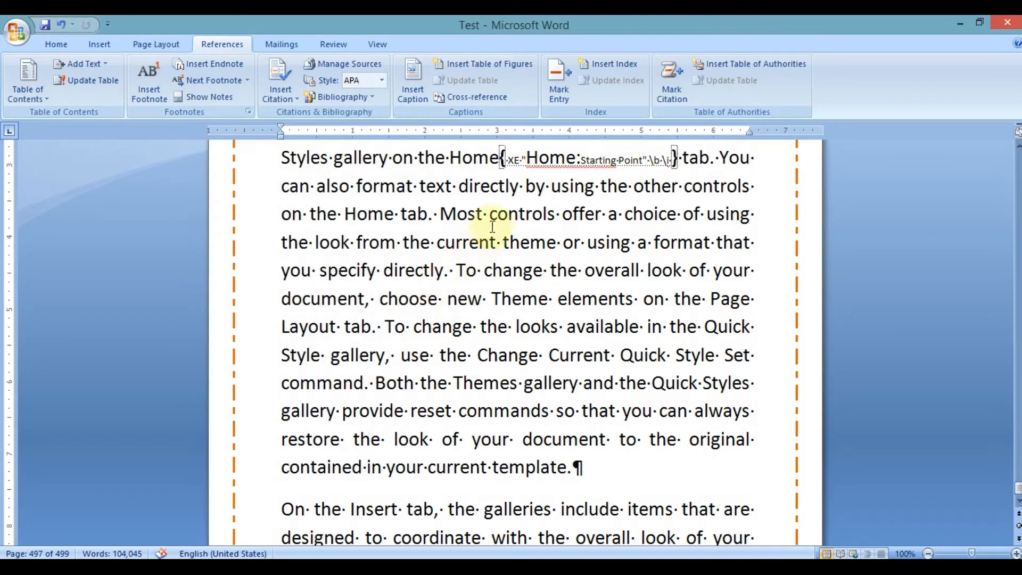
Hide the formatting marks to view the text without the index field, and show them again
left_click(490, 219)
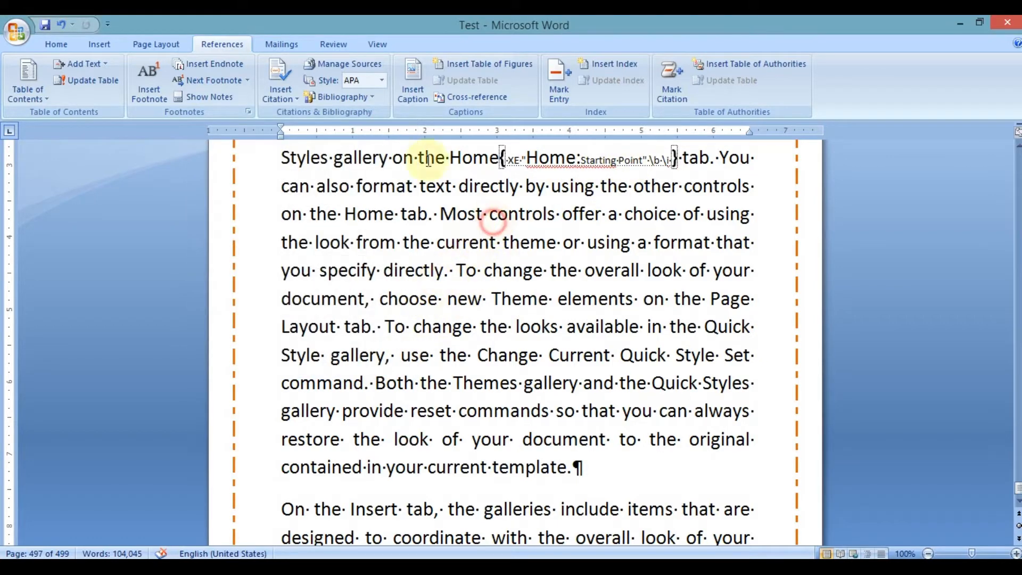
left_click(59, 42)
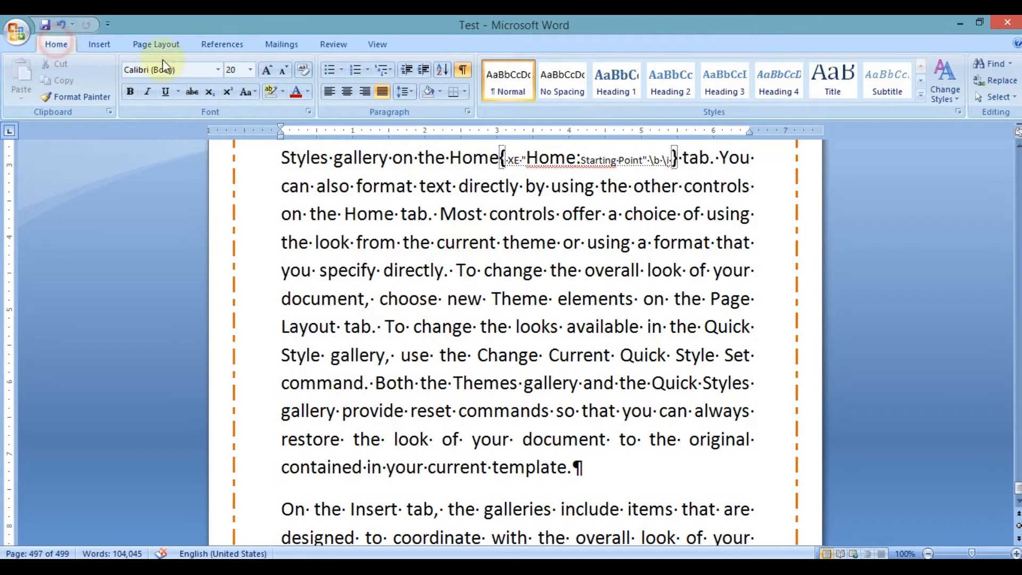
left_click(467, 73)
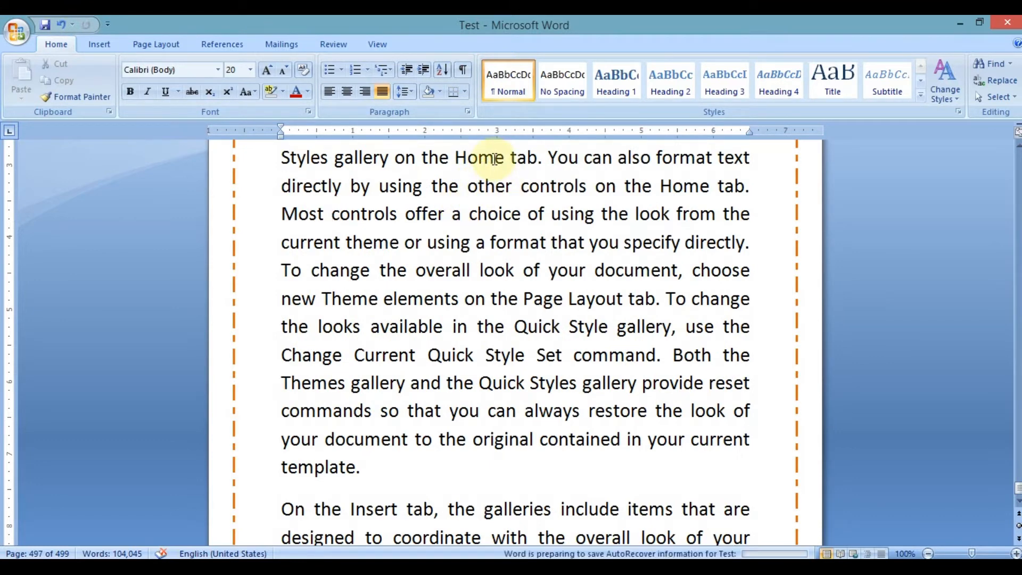
left_click(461, 71)
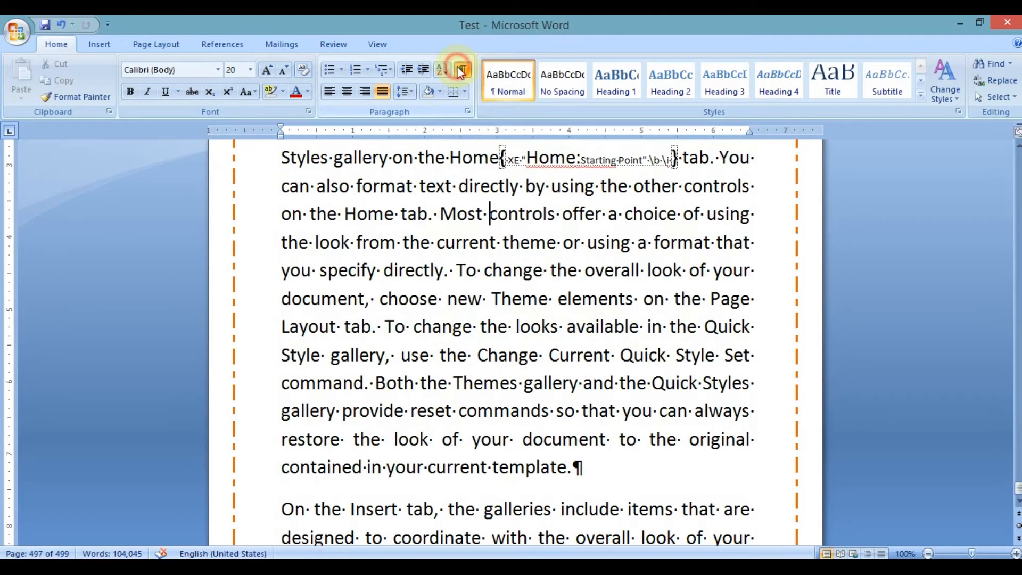
Place the cursor in the last empty paragraph above the "Central processing unit" note and hide the formatting marks
scroll(538, 88, "down", 3)
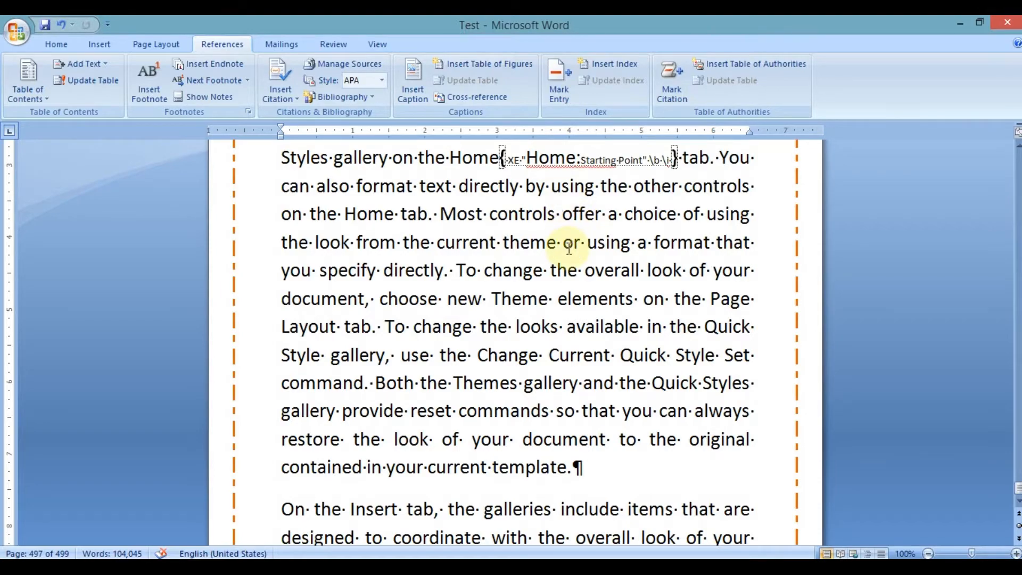
scroll(569, 248, "down", 10)
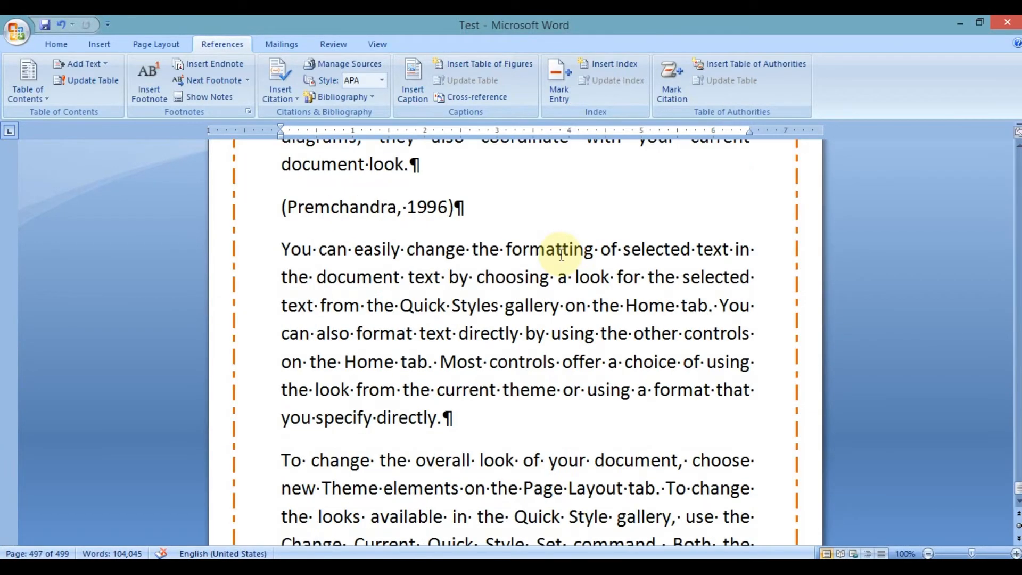
scroll(561, 255, "down", 2)
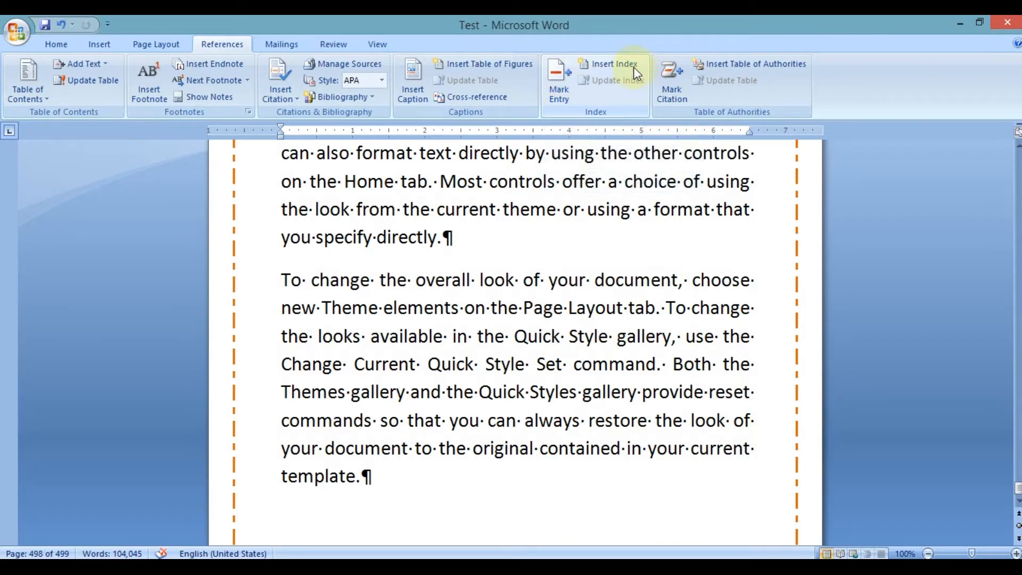
scroll(463, 307, "down", 1)
scroll(462, 314, "down", 5)
left_click(314, 225)
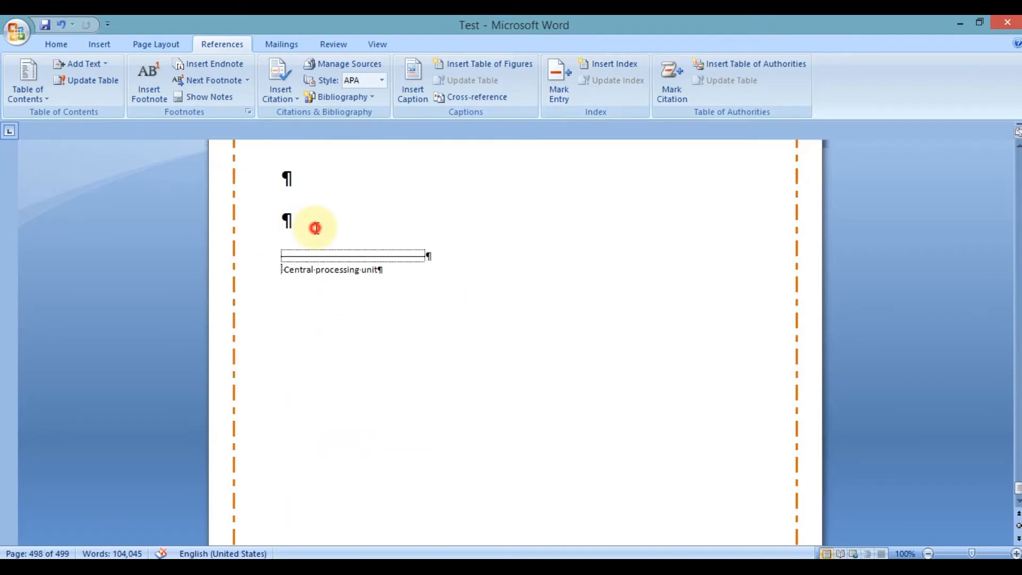
left_click(56, 44)
left_click(464, 70)
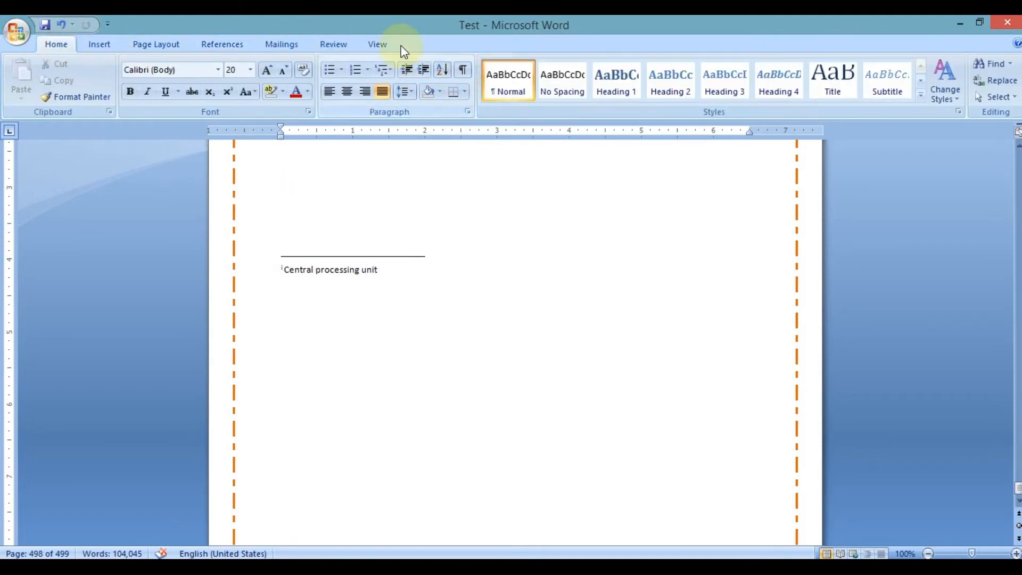
Set up a new index with right-aligned page numbers and a dashed tab leader
scroll(421, 75, "down", 4)
scroll(431, 75, "up", 1)
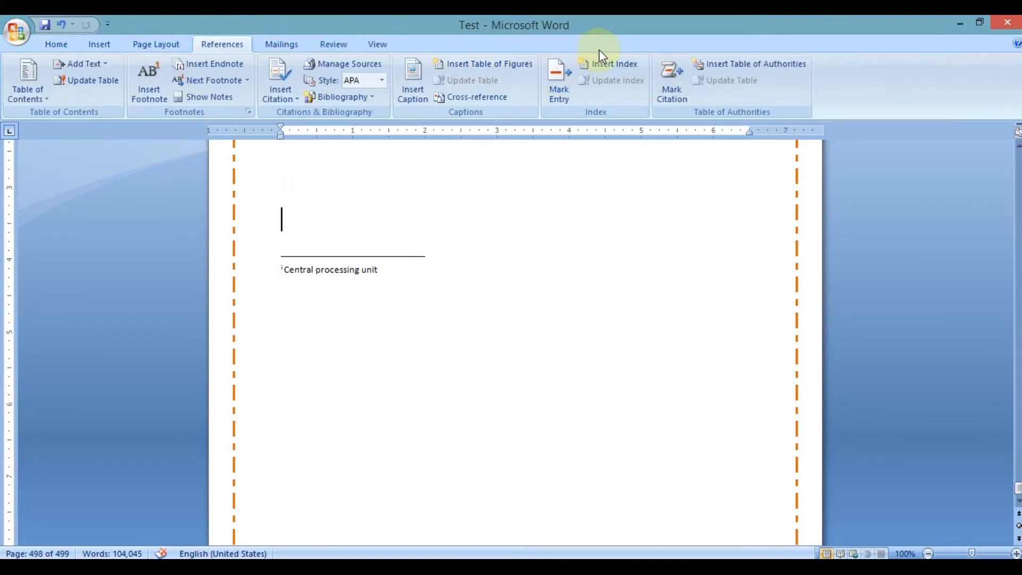
left_click(608, 60)
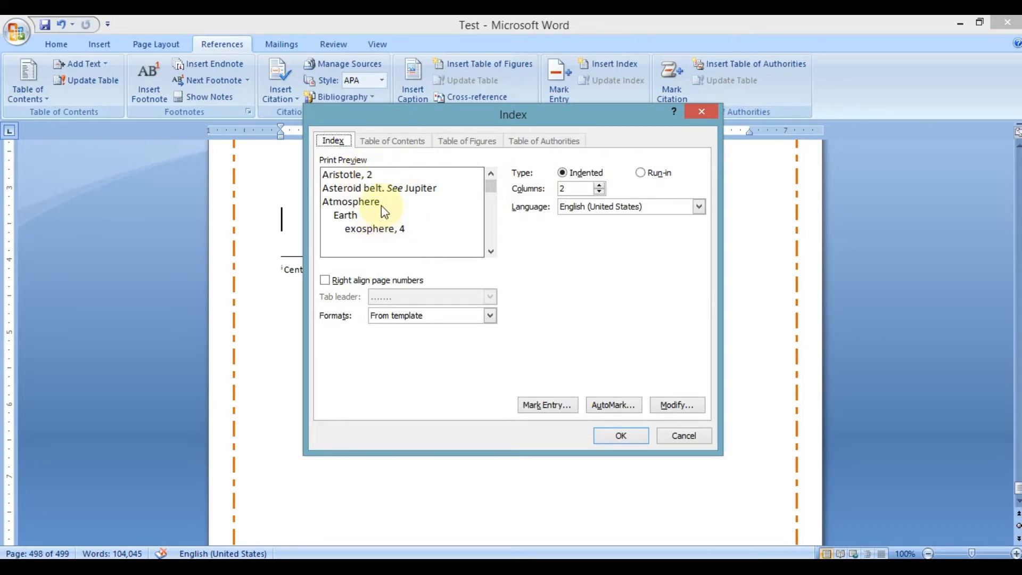
left_click(326, 281)
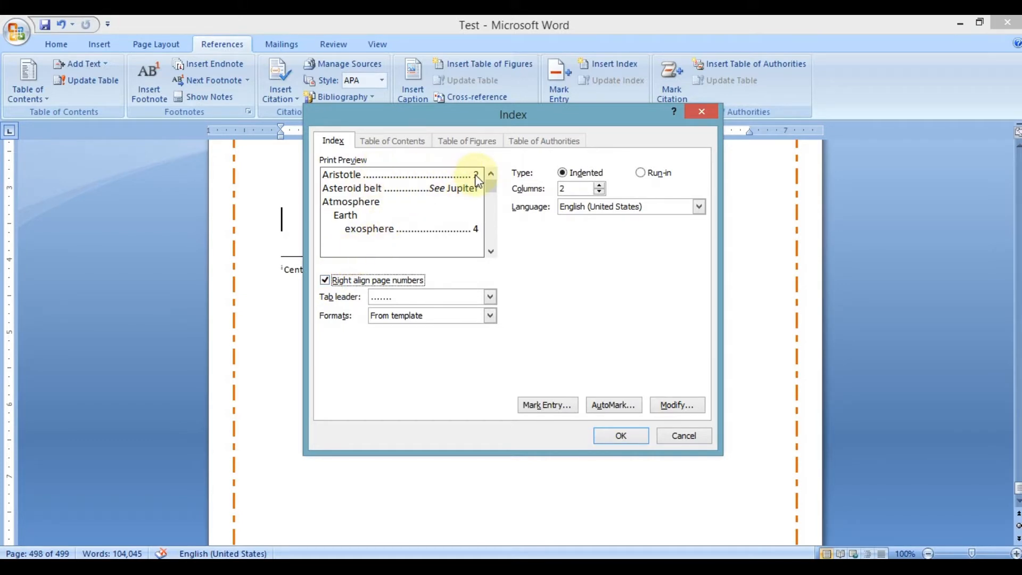
left_click(435, 297)
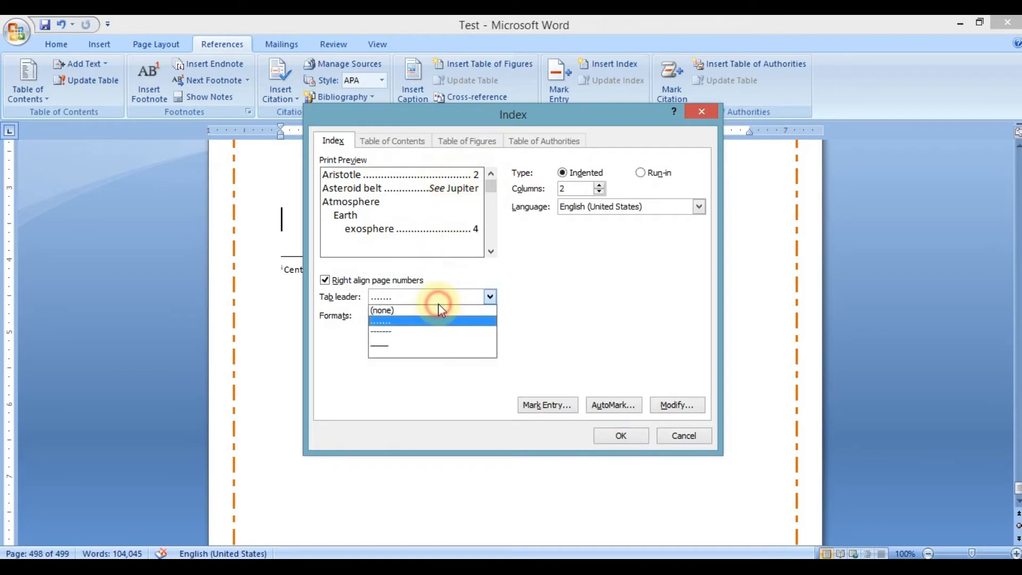
left_click(422, 331)
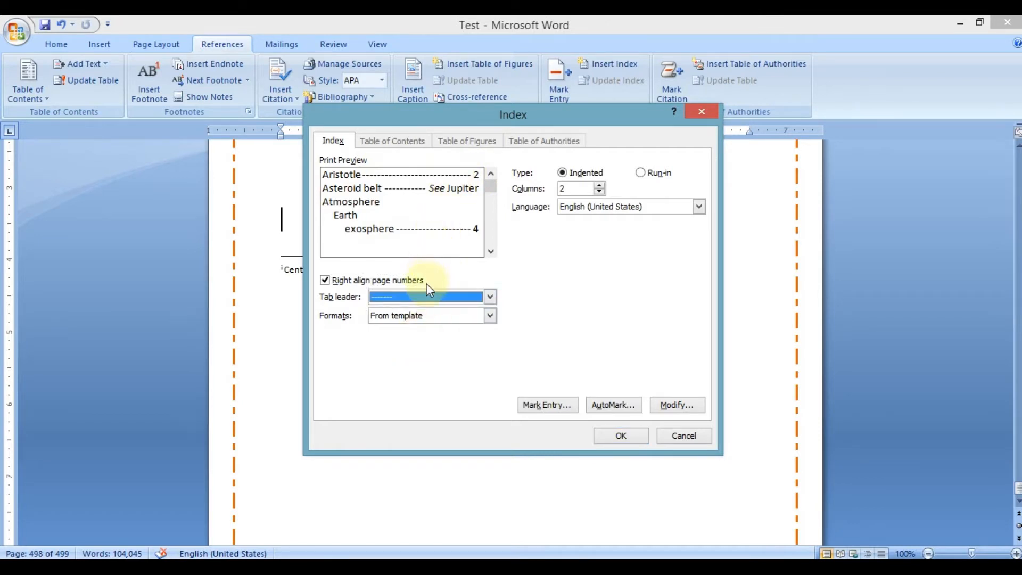
Set the index's tab leader to dots and try the Bulleted and Modern formats in the preview
left_click(425, 297)
left_click(423, 321)
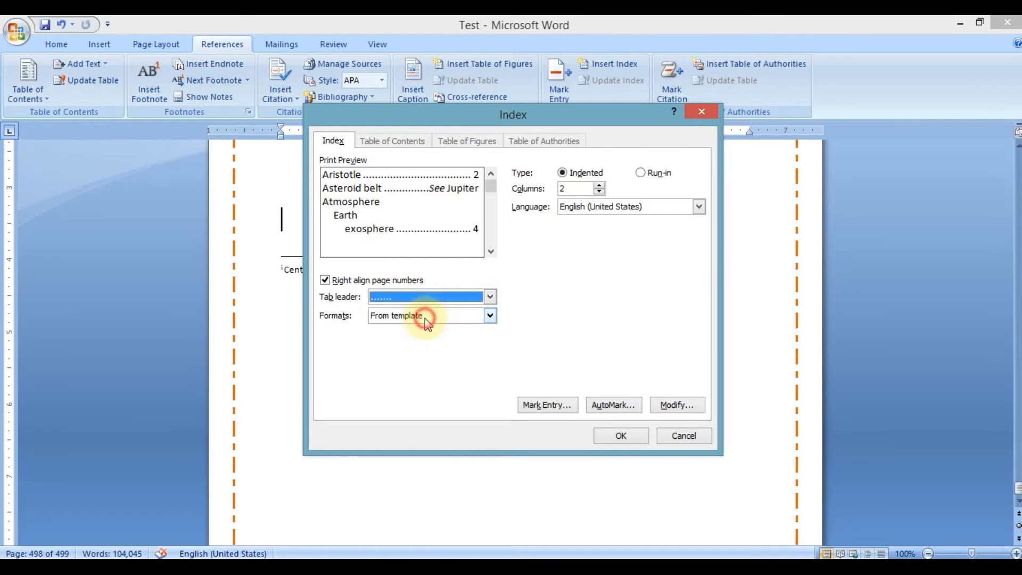
left_click(417, 317)
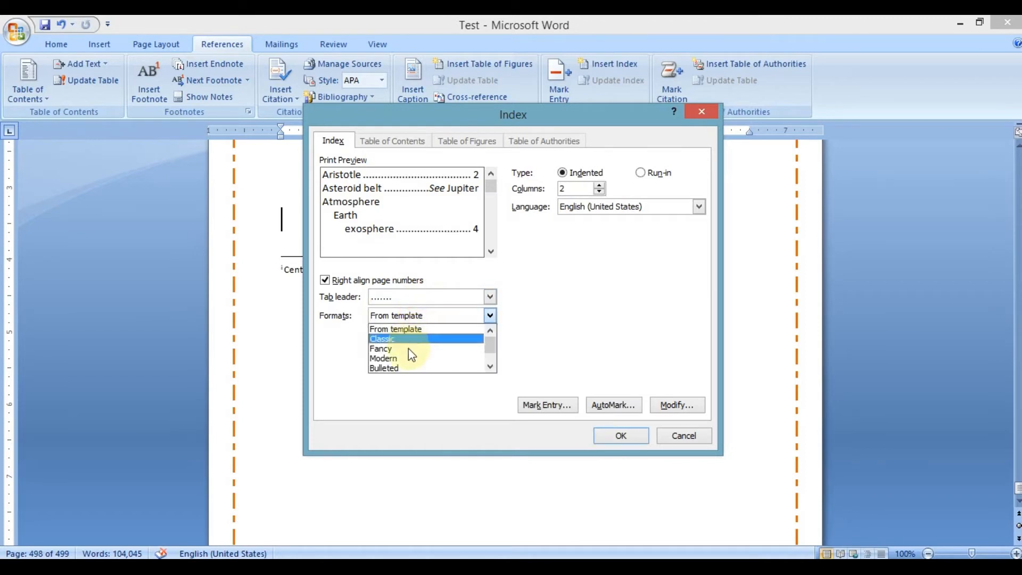
scroll(408, 351, "down", 1)
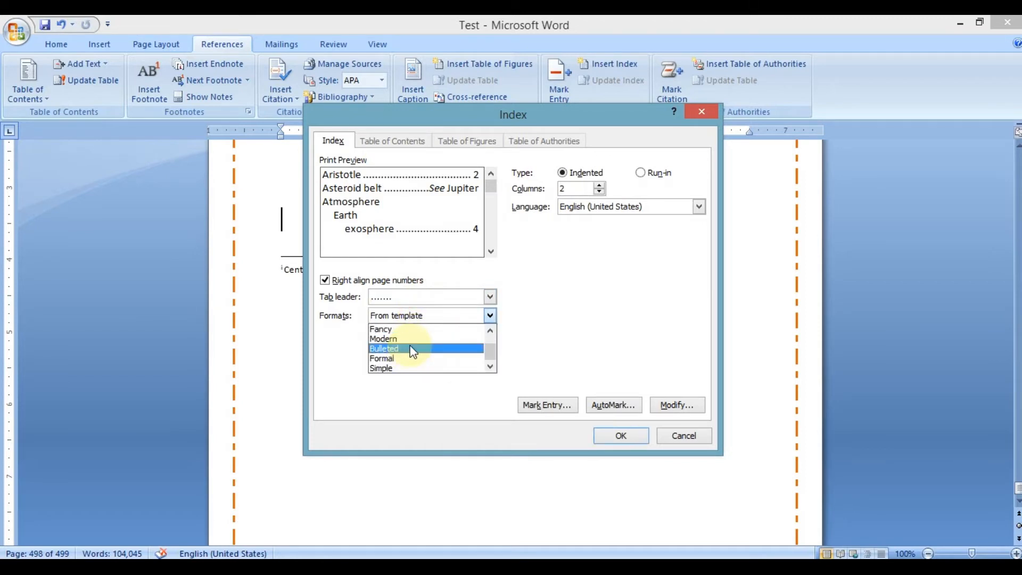
left_click(409, 350)
left_click(416, 312)
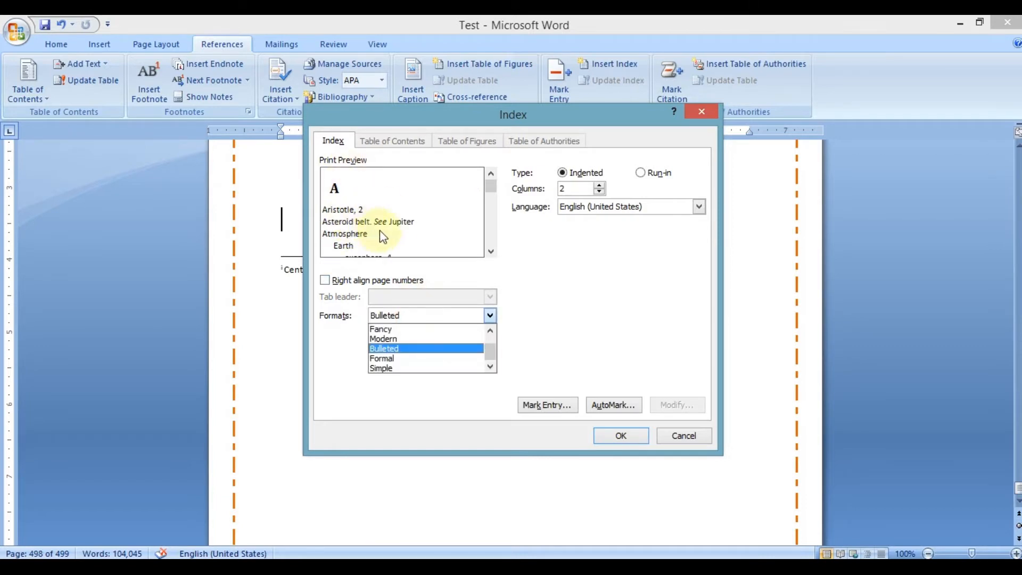
left_click(402, 339)
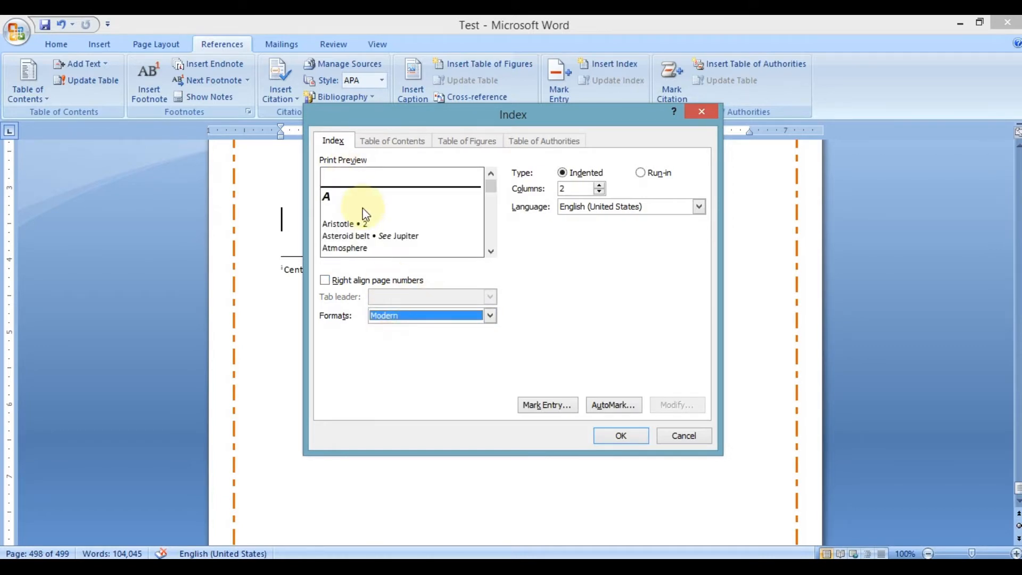
Set the index format to From template and insert the index above the "Central processing unit" note
left_click(416, 316)
scroll(404, 332, "up", 1)
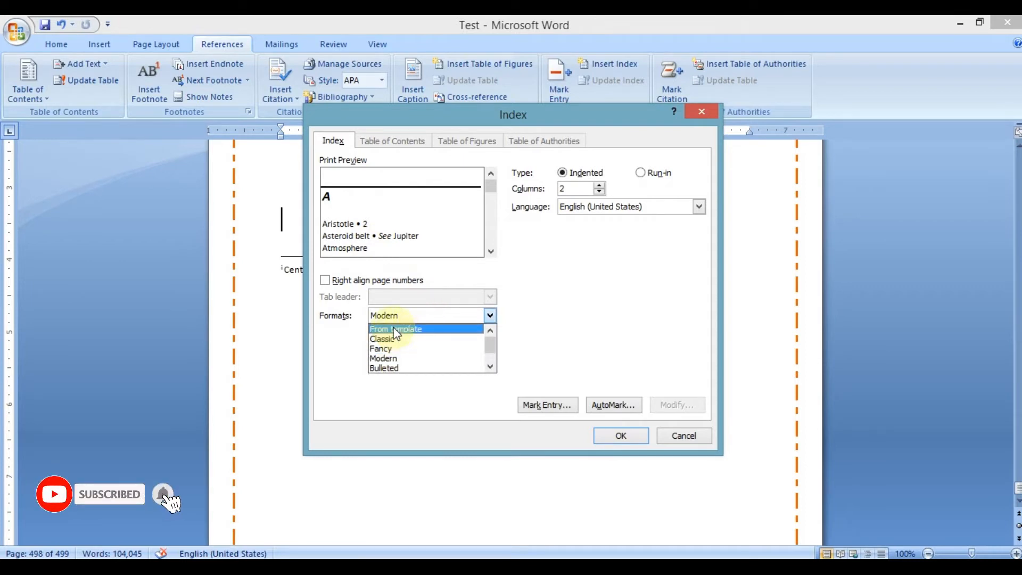
left_click(393, 328)
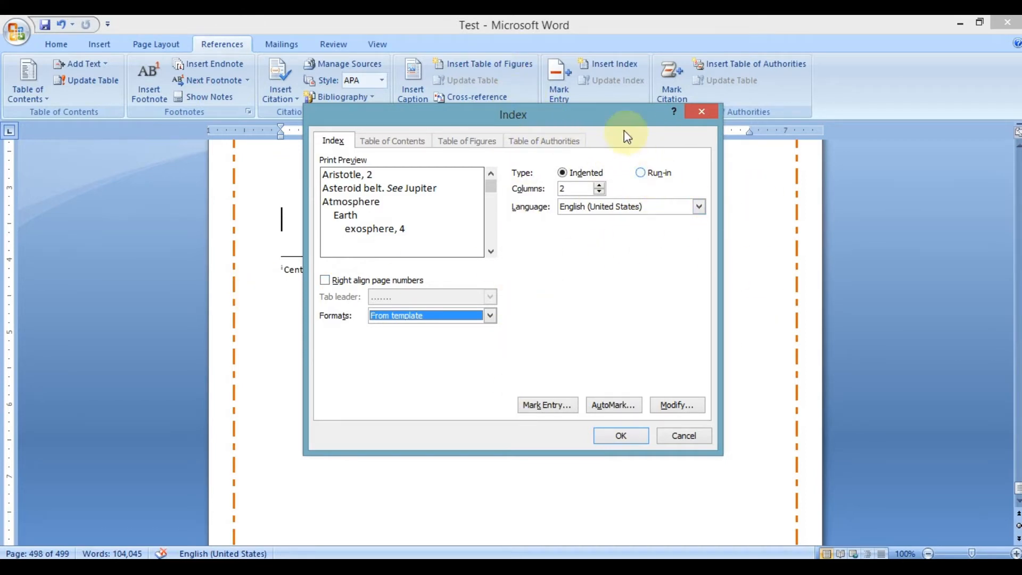
left_click_drag(620, 113, 610, 112)
left_click_drag(499, 127, 201, 140)
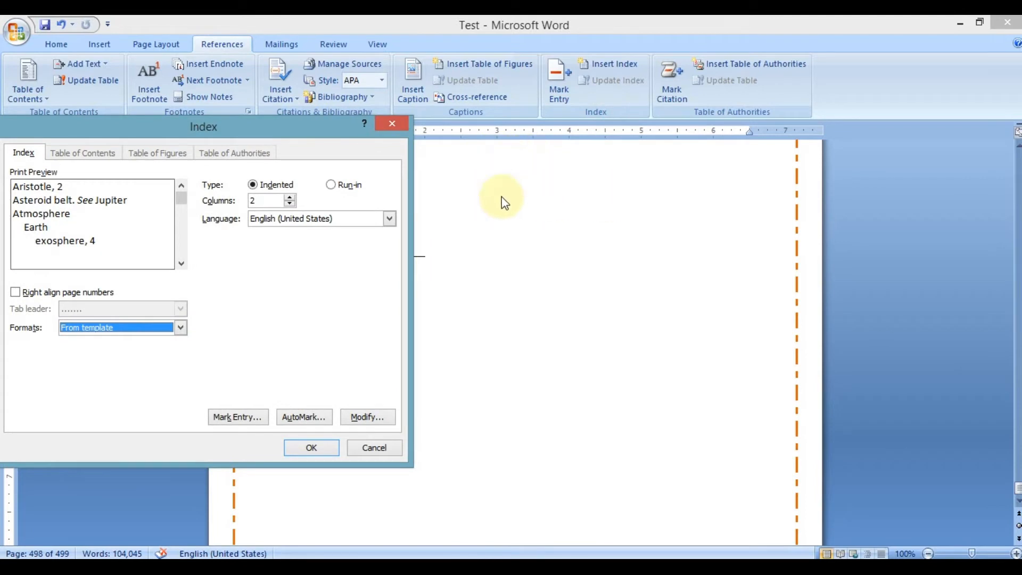
left_click_drag(246, 126, 450, 123)
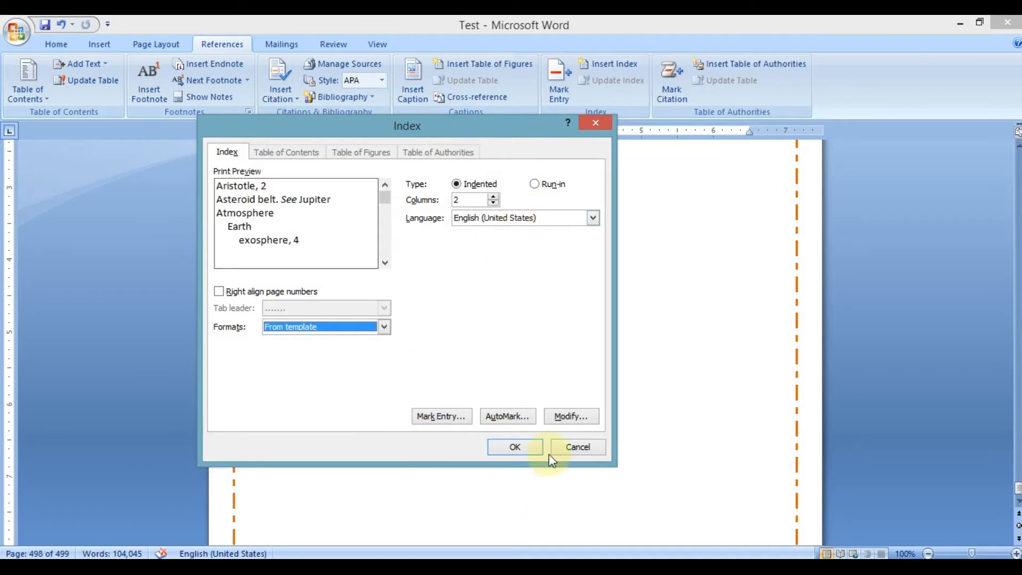
left_click(524, 450)
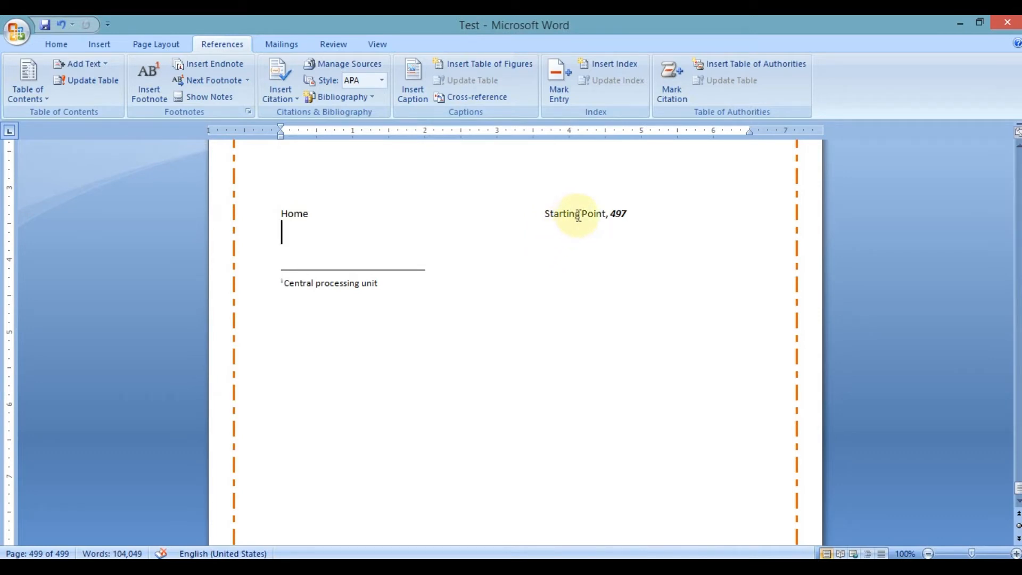
double_click(621, 214)
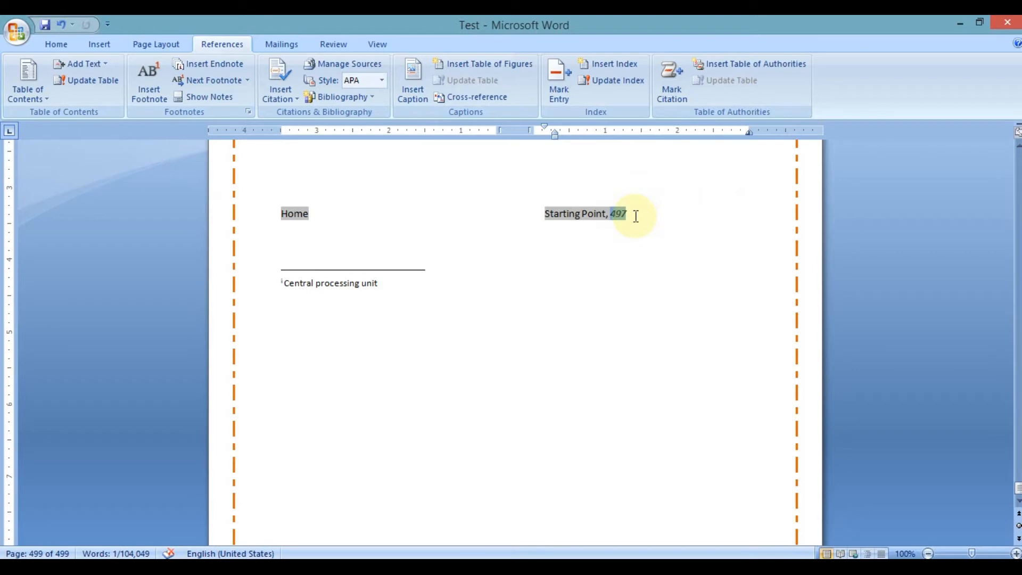
left_click(636, 216)
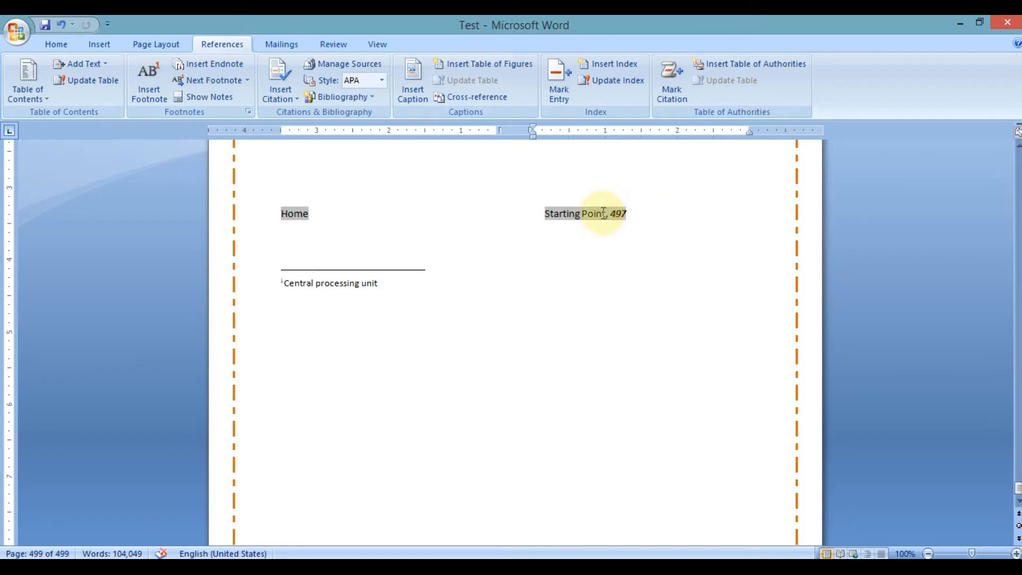
left_click(508, 238)
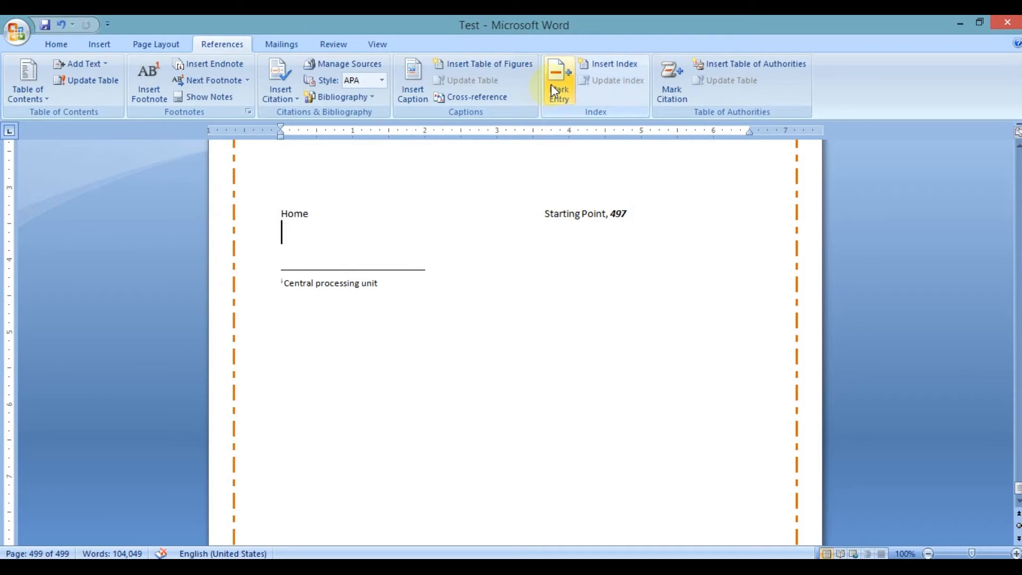
Mark the word "pictures" on the preceding page as an index entry with the subentry "images" and the current page option
scroll(295, 225, "up", 10)
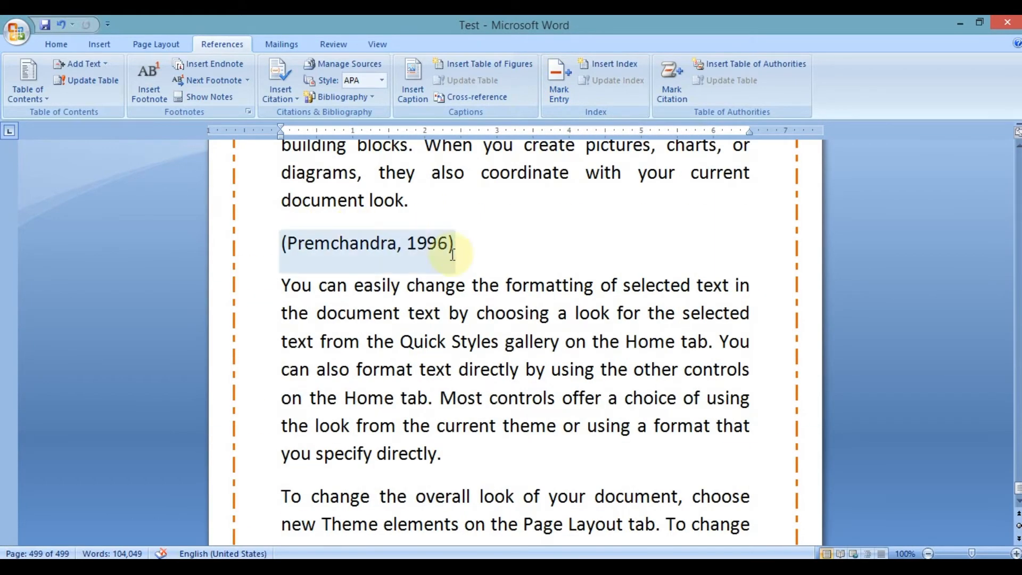
scroll(450, 255, "up", 1)
double_click(610, 253)
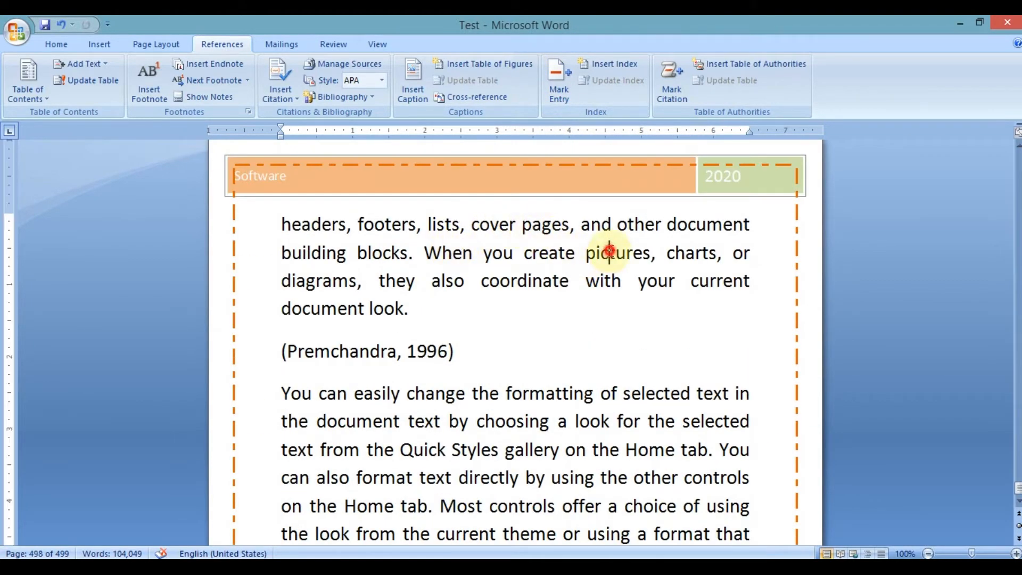
left_click(556, 80)
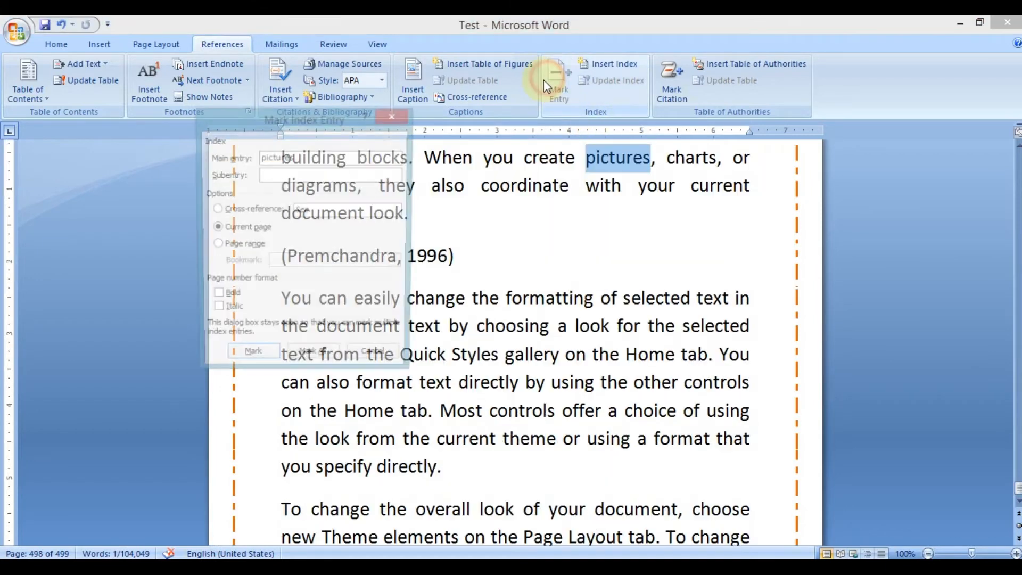
left_click(290, 174)
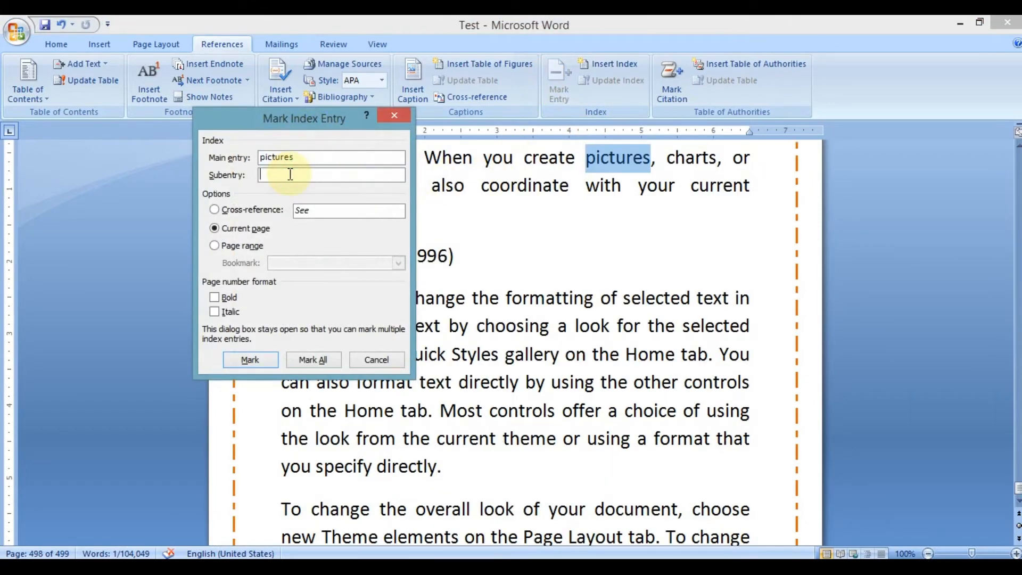
type("images")
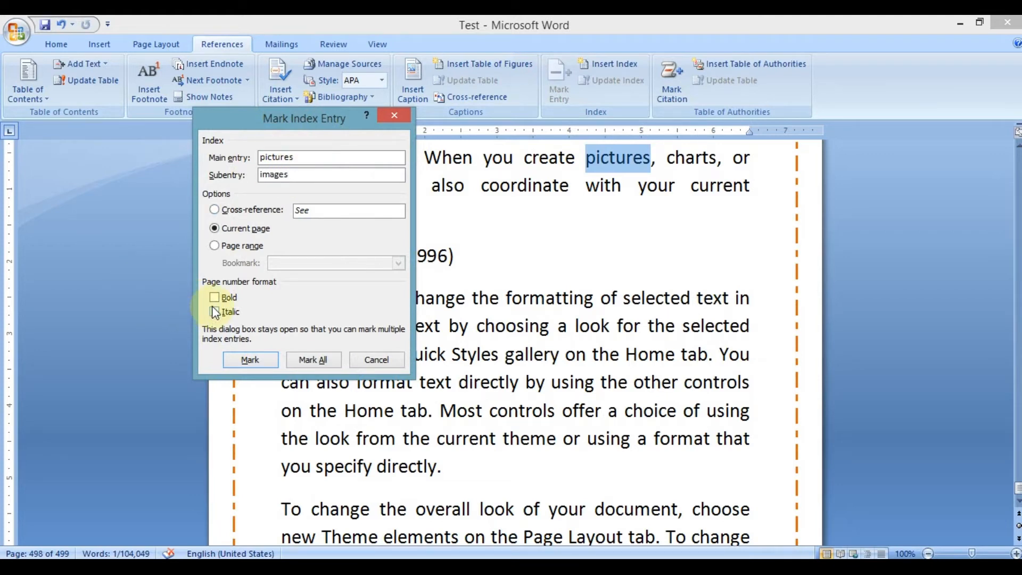
left_click(229, 360)
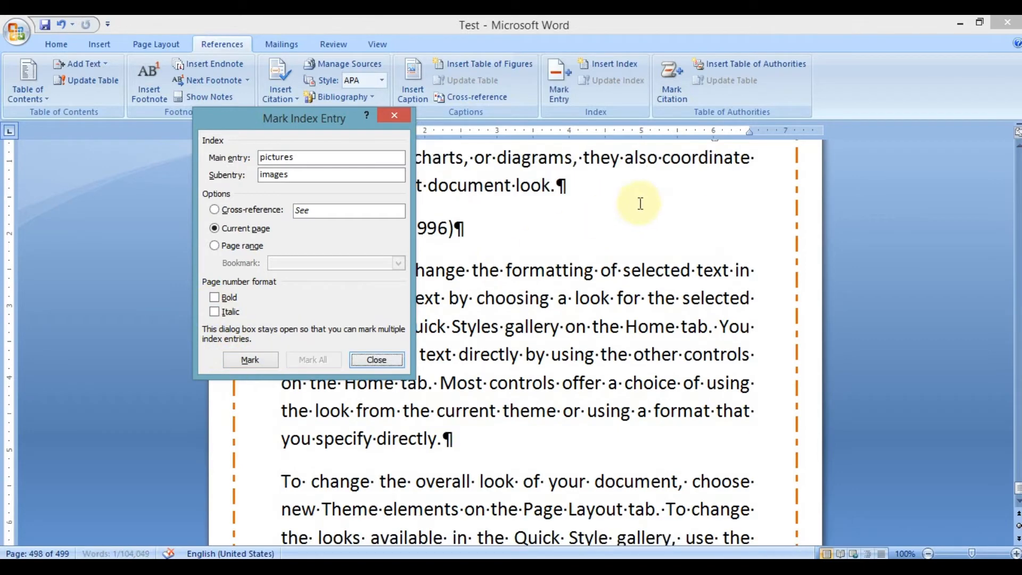
left_click(376, 360)
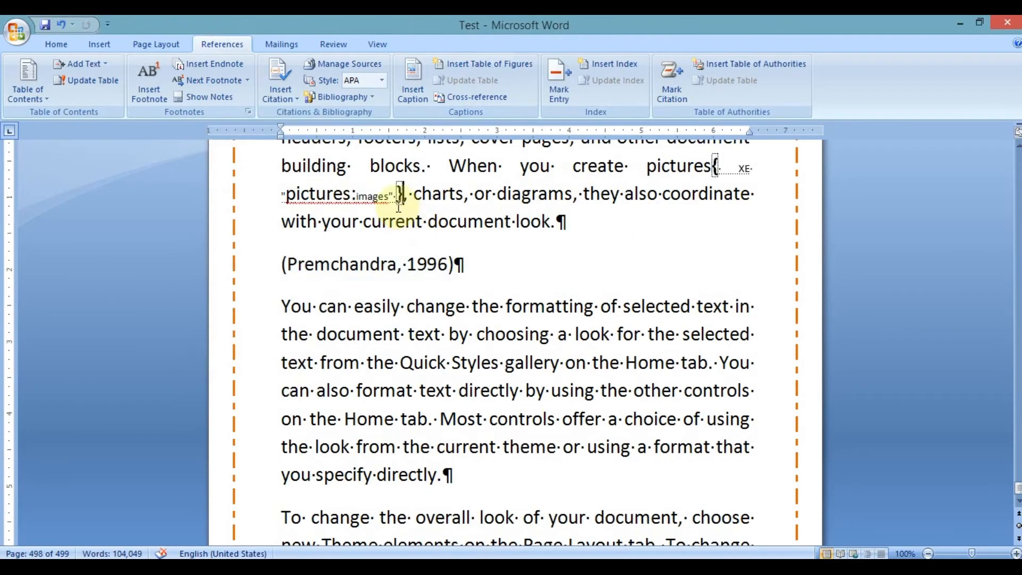
Hide the formatting marks and update the index at the end of the document
scroll(459, 72, "up", 3)
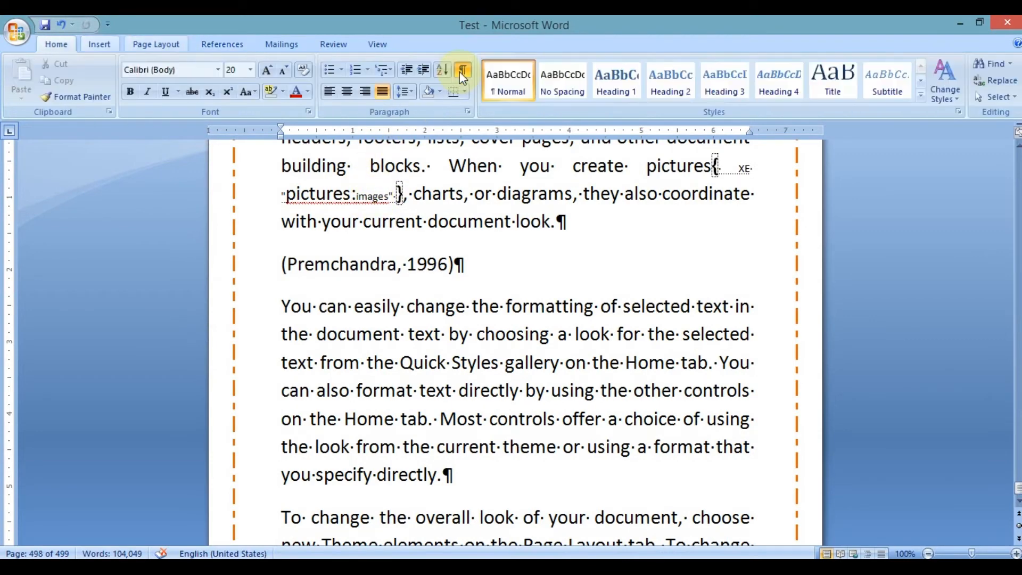
left_click(462, 70)
scroll(468, 320, "down", 10)
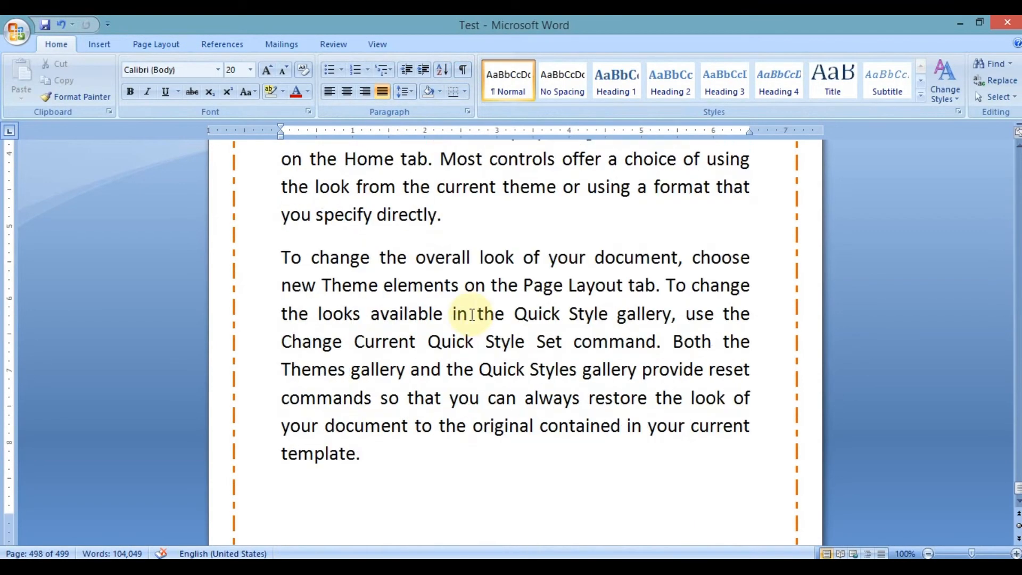
scroll(472, 312, "down", 10)
left_click(290, 249)
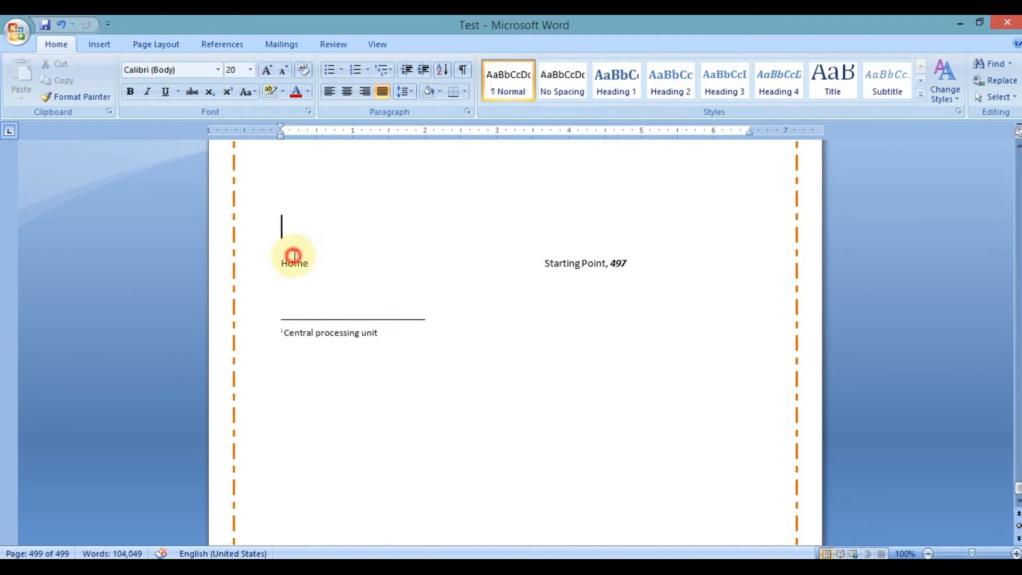
left_click(300, 266)
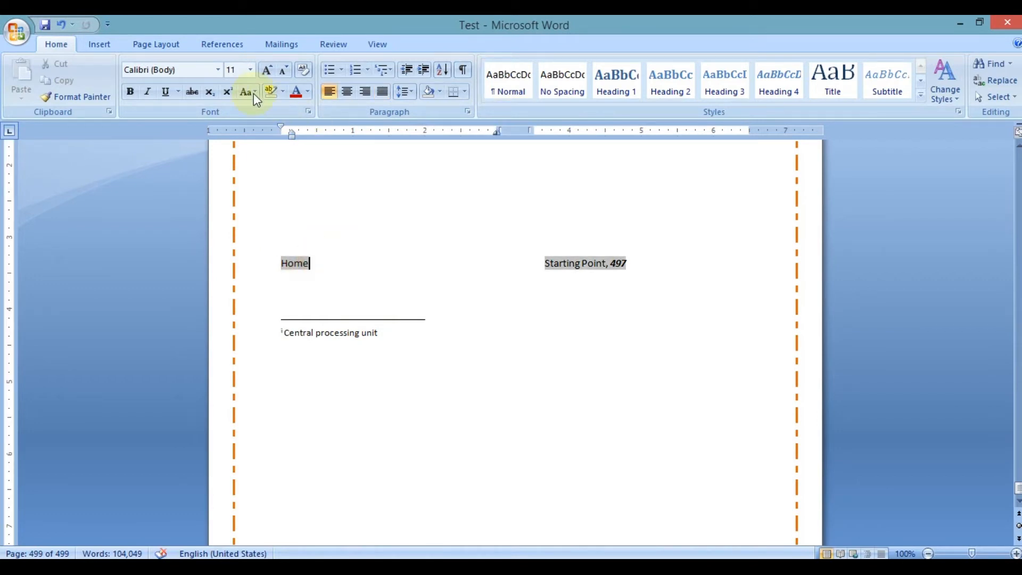
left_click(223, 44)
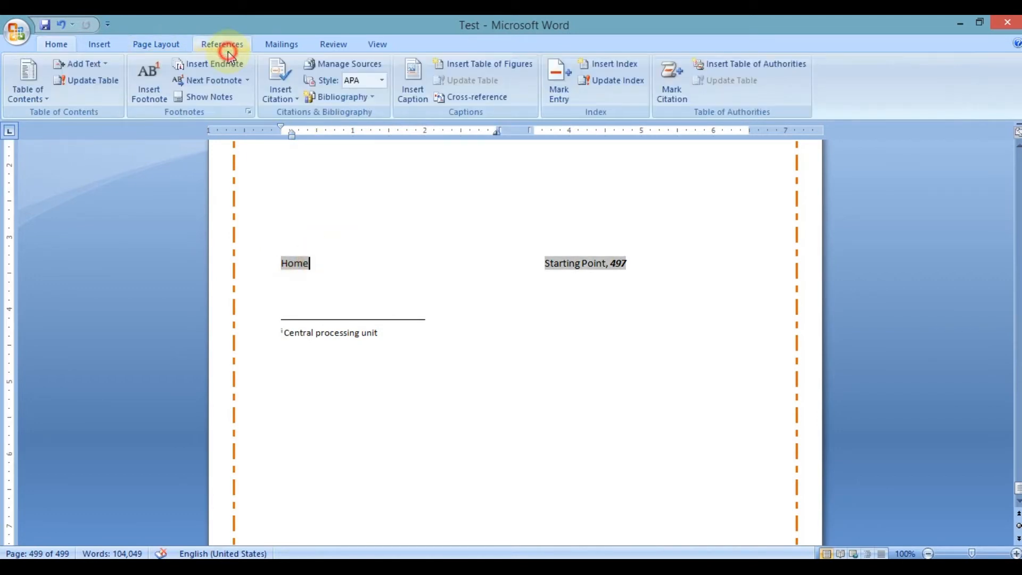
left_click(600, 80)
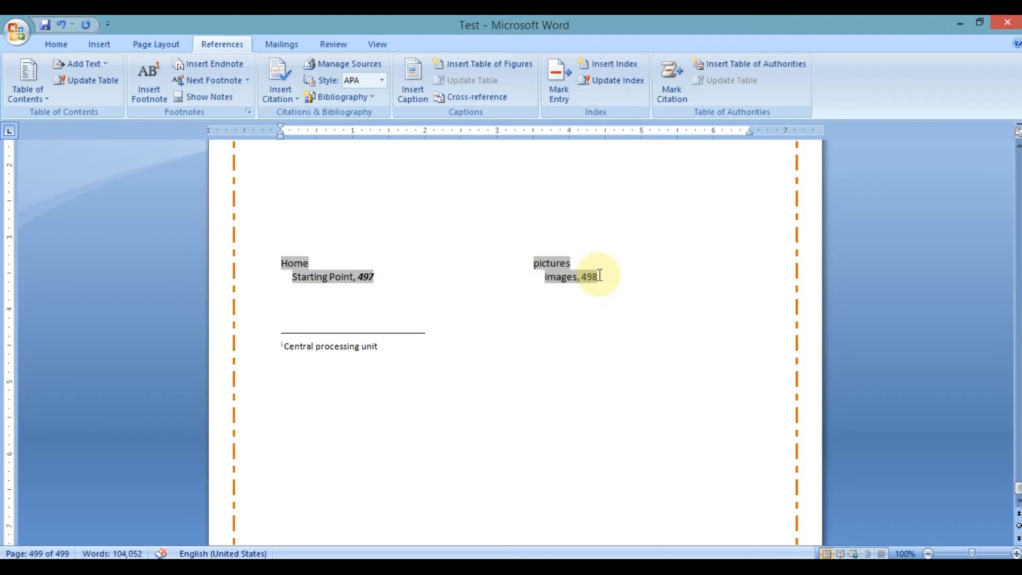
left_click(462, 304)
scroll(462, 306, "up", 1)
scroll(462, 308, "up", 2)
scroll(462, 308, "down", 5)
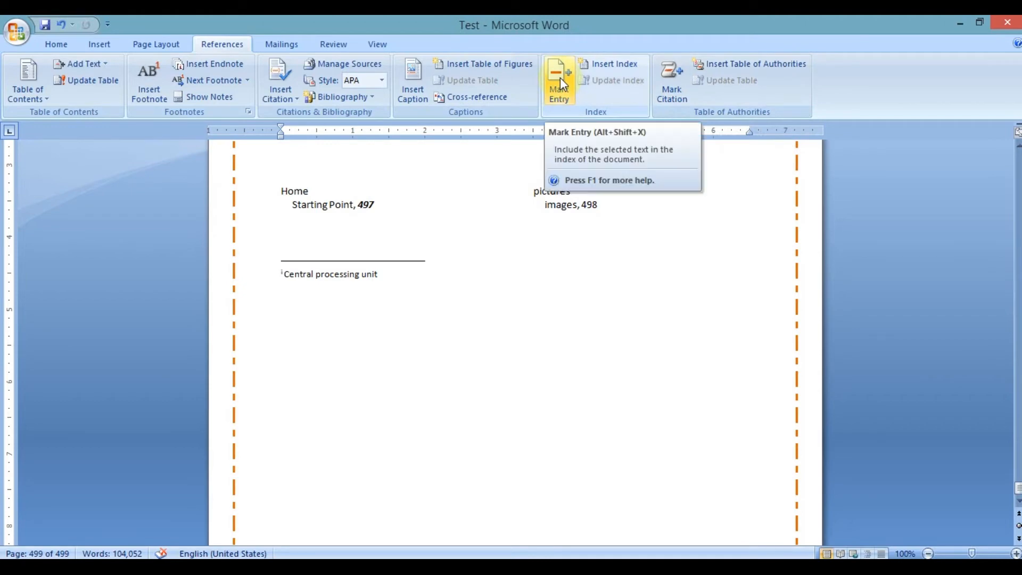
Select the word "pages" in "cover pages" below the page header and start marking it as a citation
scroll(520, 210, "up", 20)
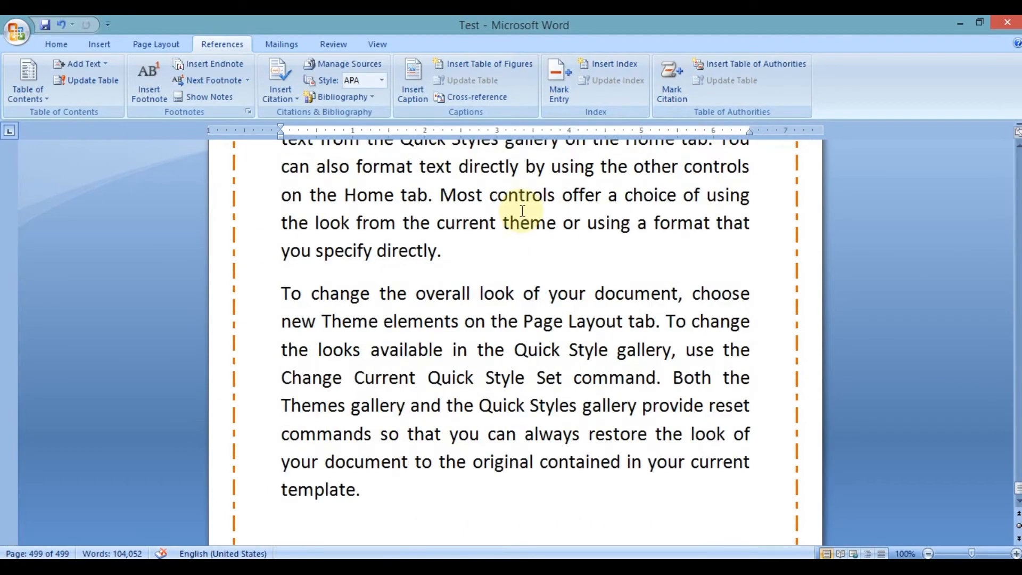
scroll(522, 211, "up", 4)
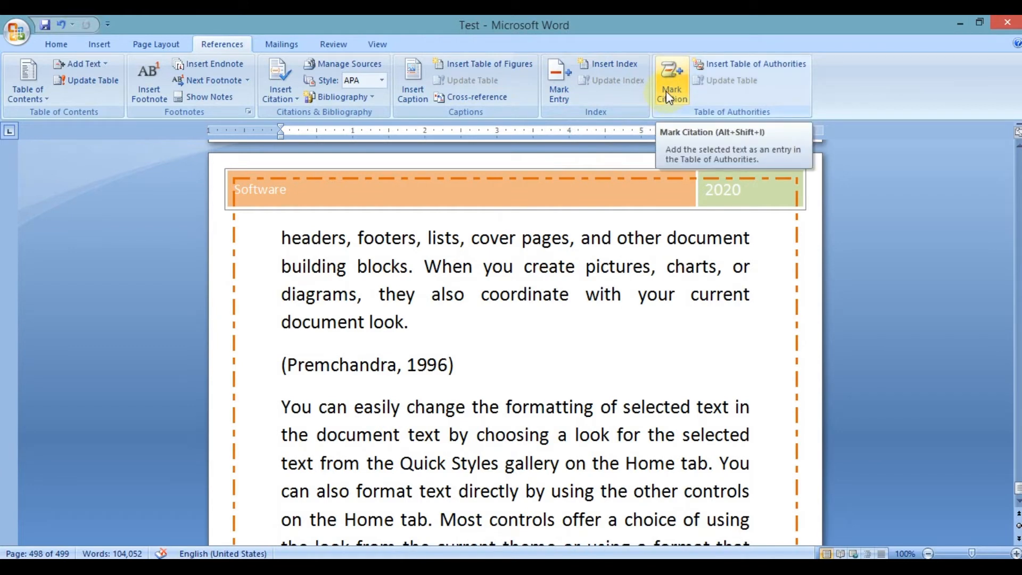
double_click(558, 236)
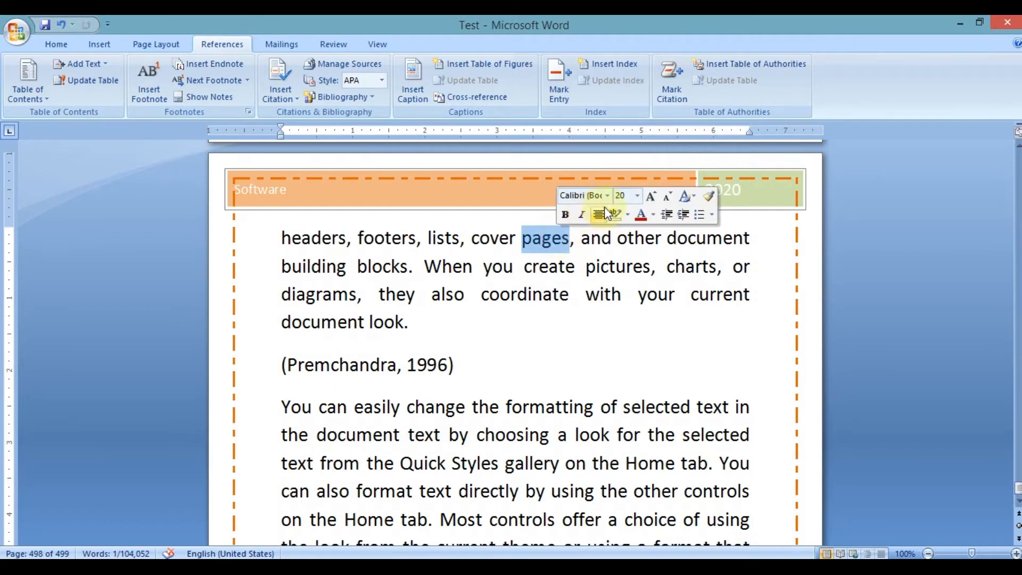
scroll(393, 368, "down", 4)
scroll(393, 368, "up", 2)
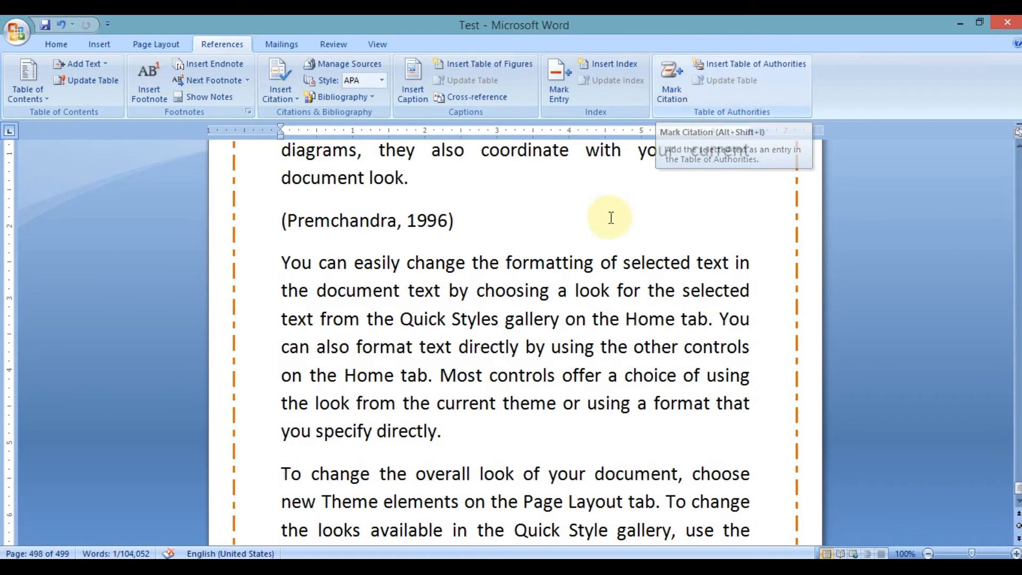
scroll(609, 216, "up", 2)
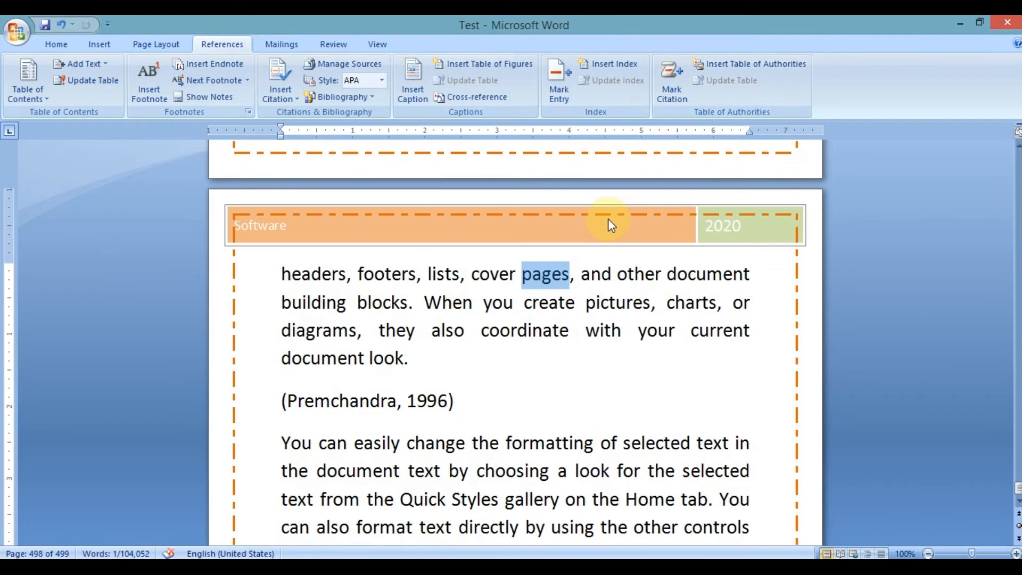
left_click(680, 92)
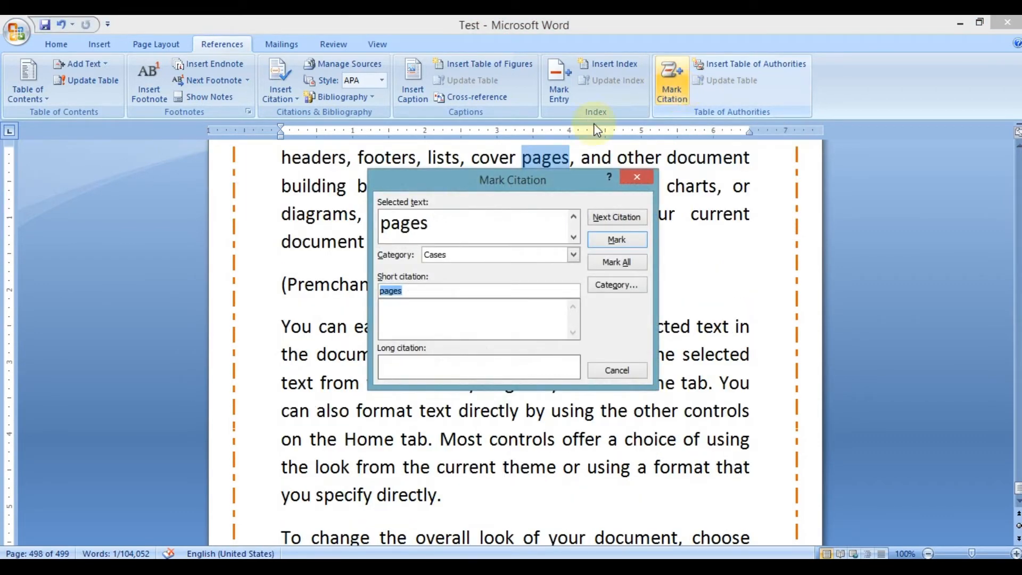
Mark the selected word "pages" as a citation in the Constitutional Provisions category and finish marking citations
left_click(445, 223)
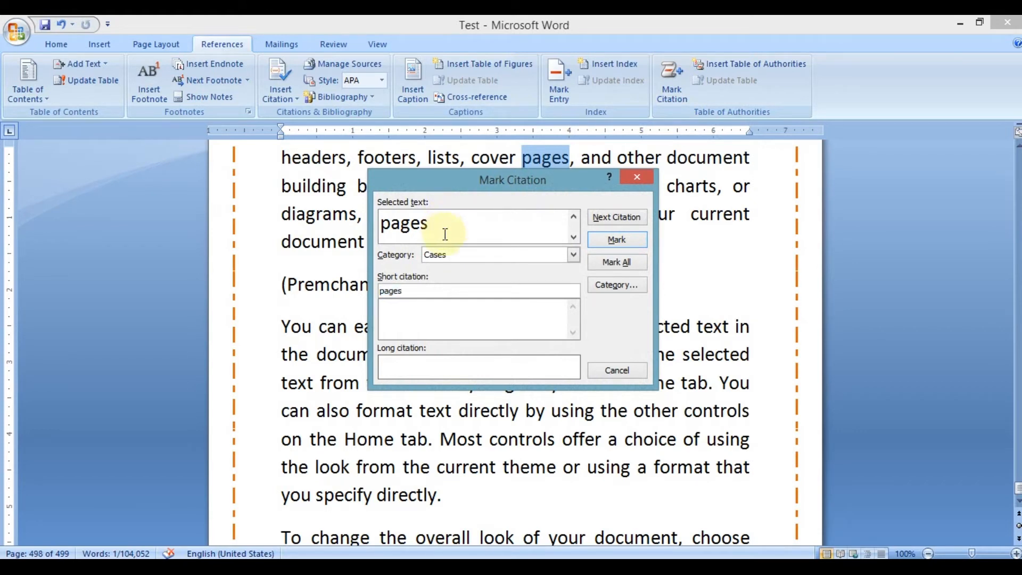
left_click(461, 255)
scroll(471, 308, "down", 3)
scroll(471, 312, "up", 2)
scroll(471, 312, "up", 1)
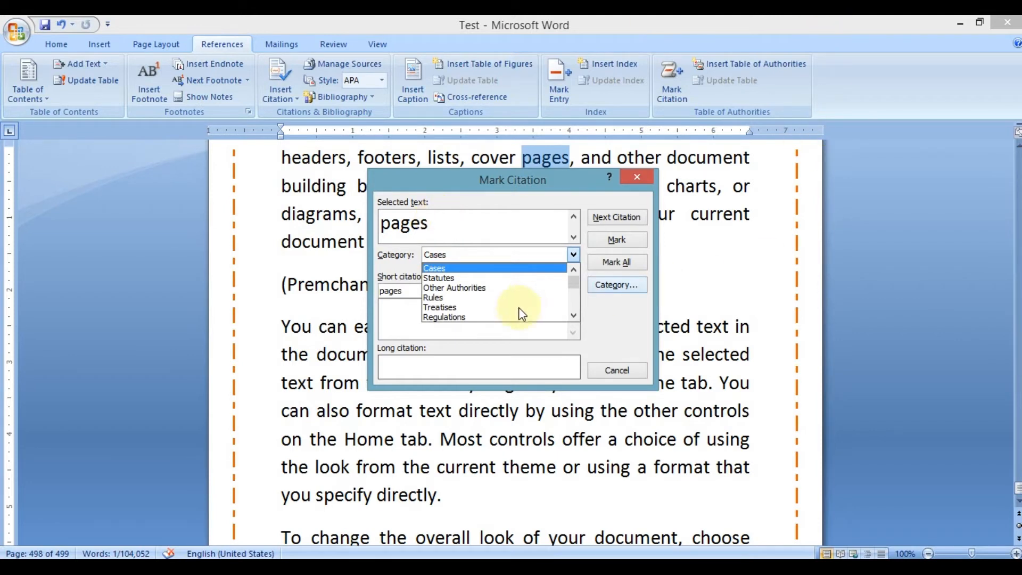
scroll(503, 307, "down", 2)
scroll(503, 308, "up", 2)
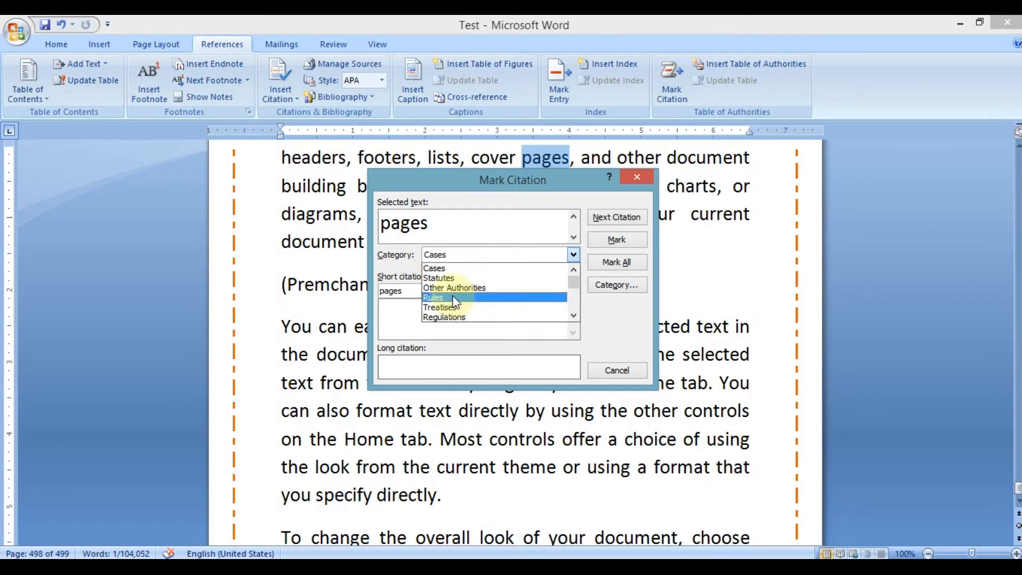
scroll(458, 303, "down", 2)
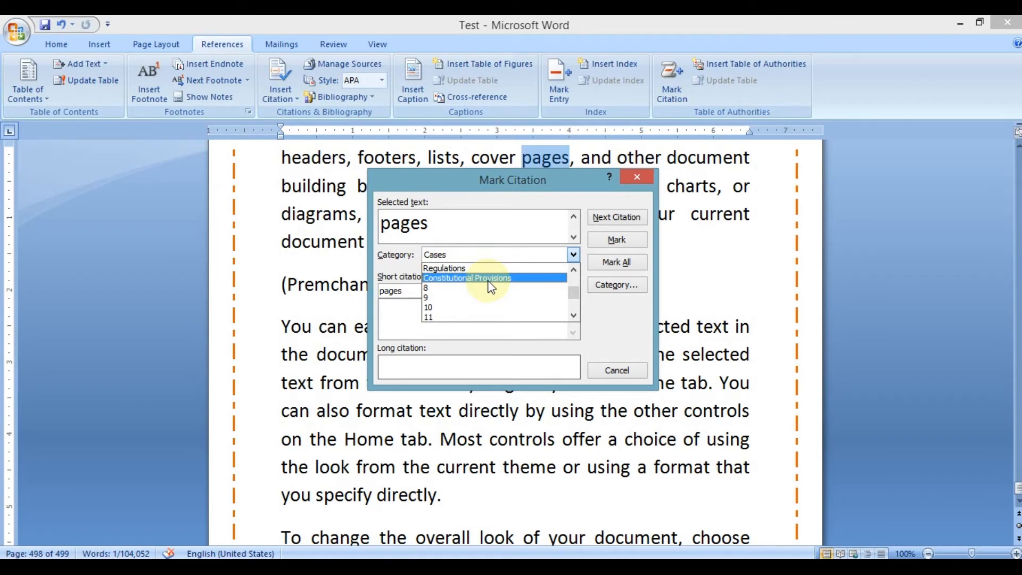
scroll(471, 292, "down", 2)
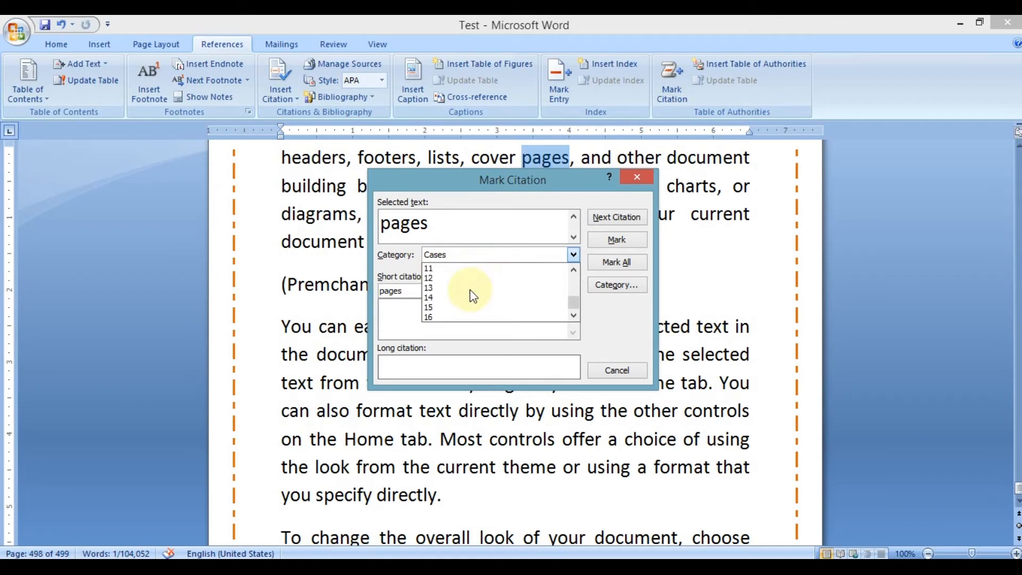
scroll(450, 308, "up", 4)
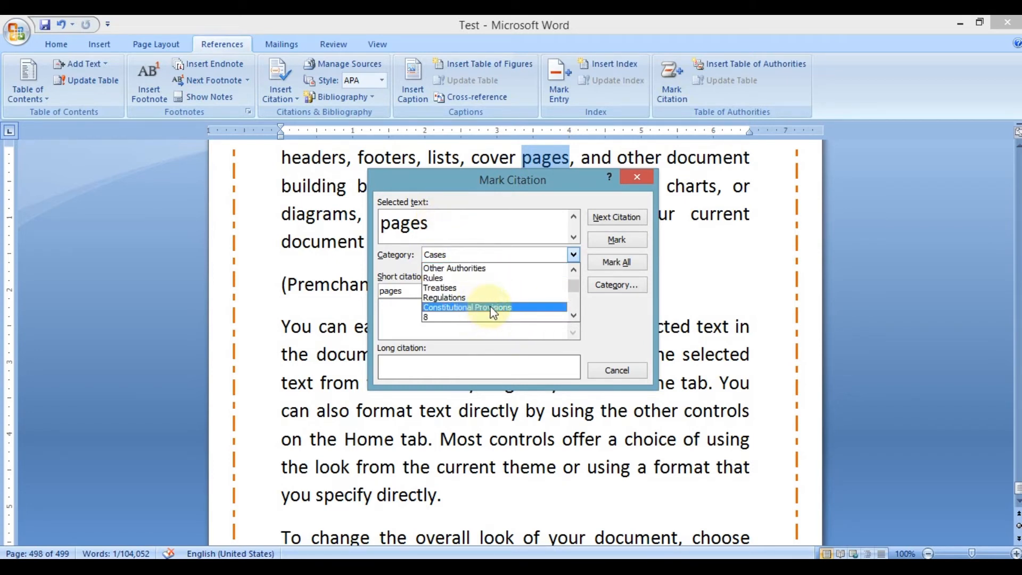
left_click(492, 309)
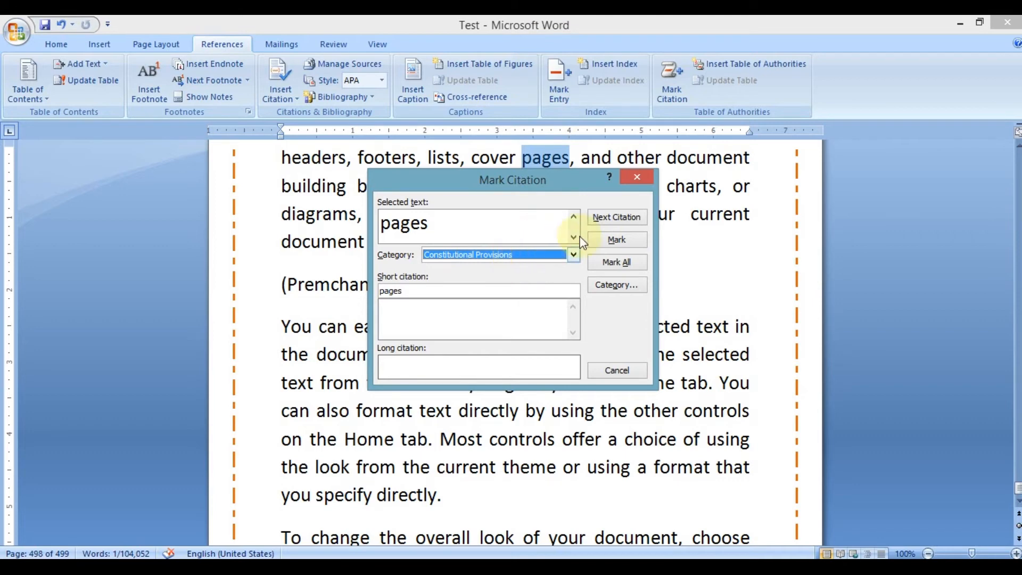
left_click(617, 241)
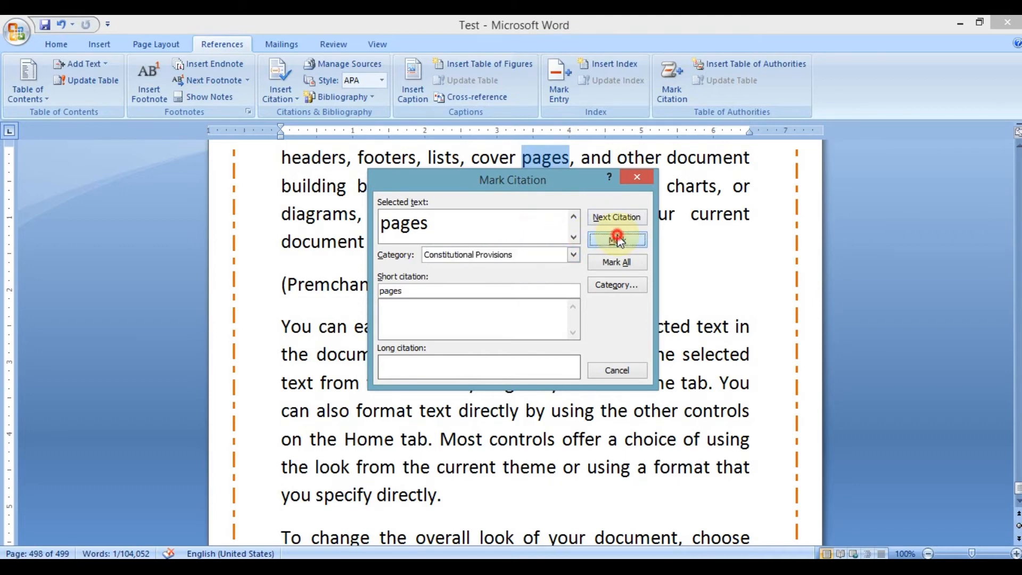
left_click(620, 371)
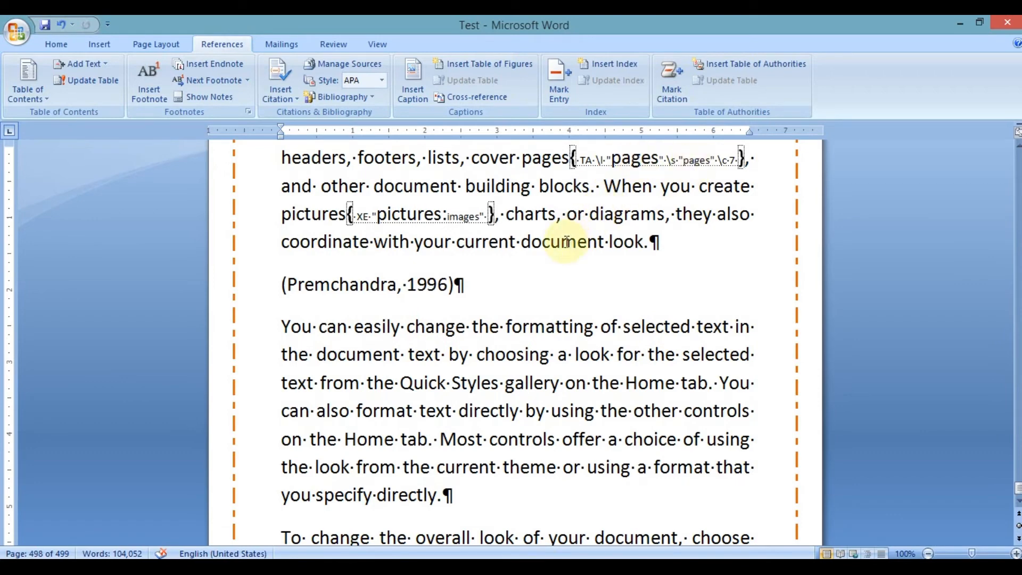
Place the cursor in the empty paragraph below the index and hide the formatting marks
scroll(559, 250, "down", 10)
left_click(372, 363)
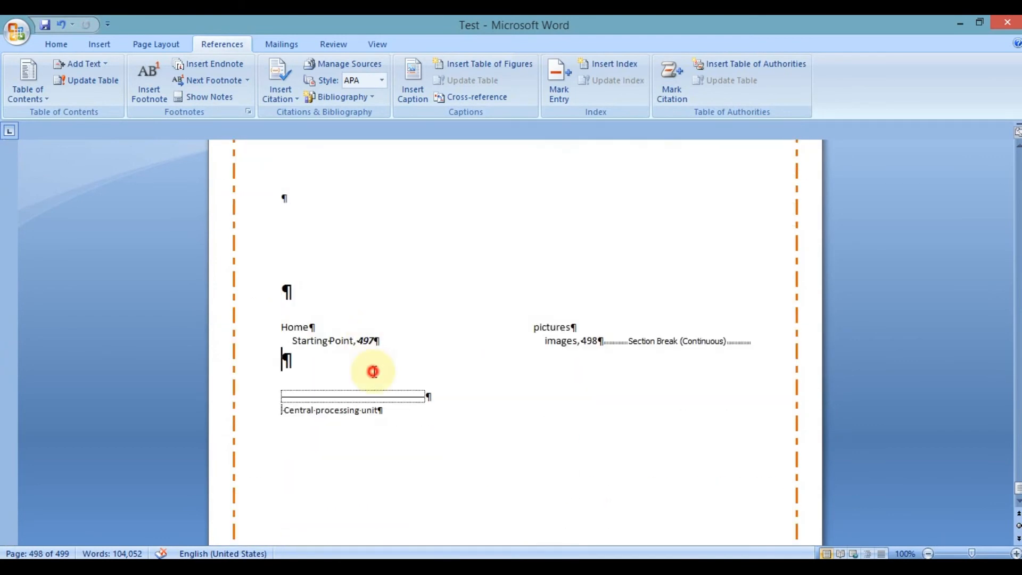
scroll(373, 85, "up", 3)
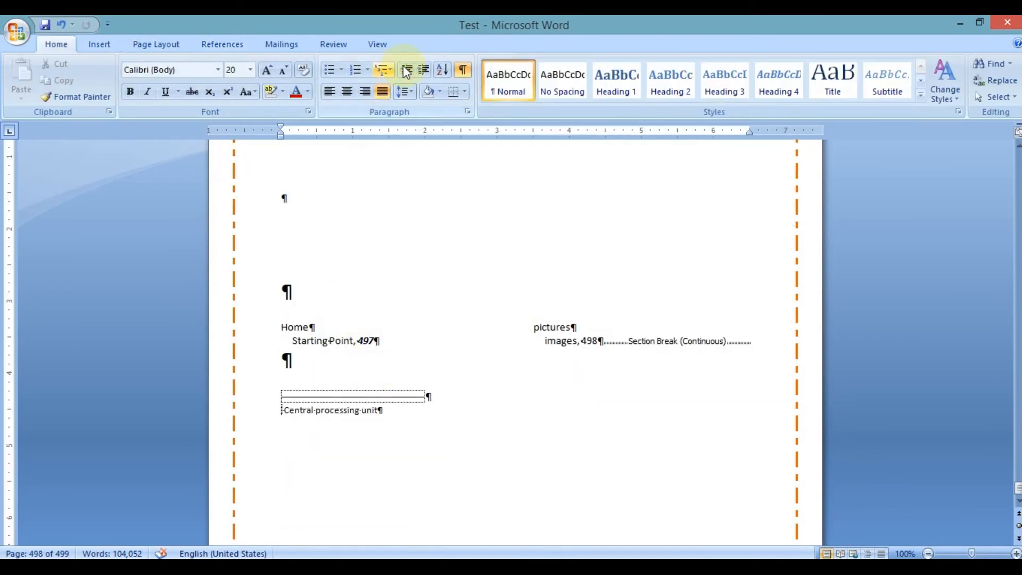
left_click(463, 69)
scroll(463, 72, "down", 6)
scroll(777, 56, "up", 2)
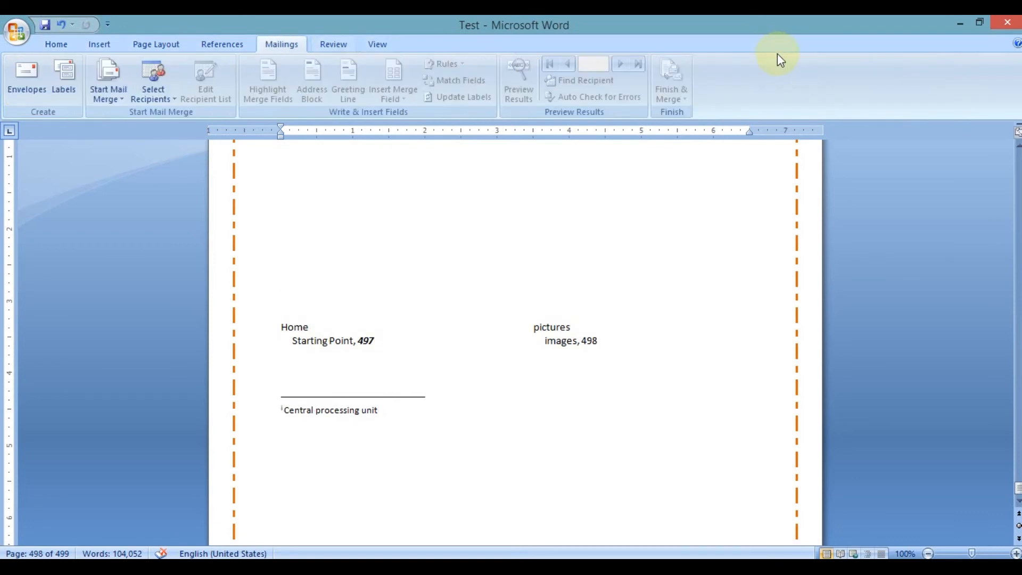
Insert a table of authorities for the Constitutional Provisions category below the index
scroll(727, 91, "up", 1)
left_click(761, 63)
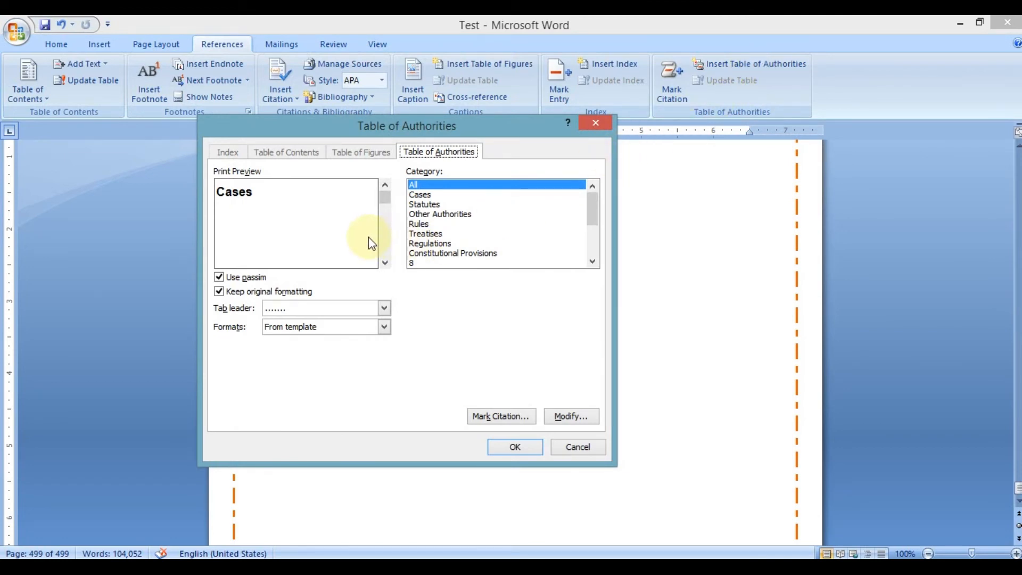
scroll(476, 213, "down", 3)
scroll(479, 215, "up", 3)
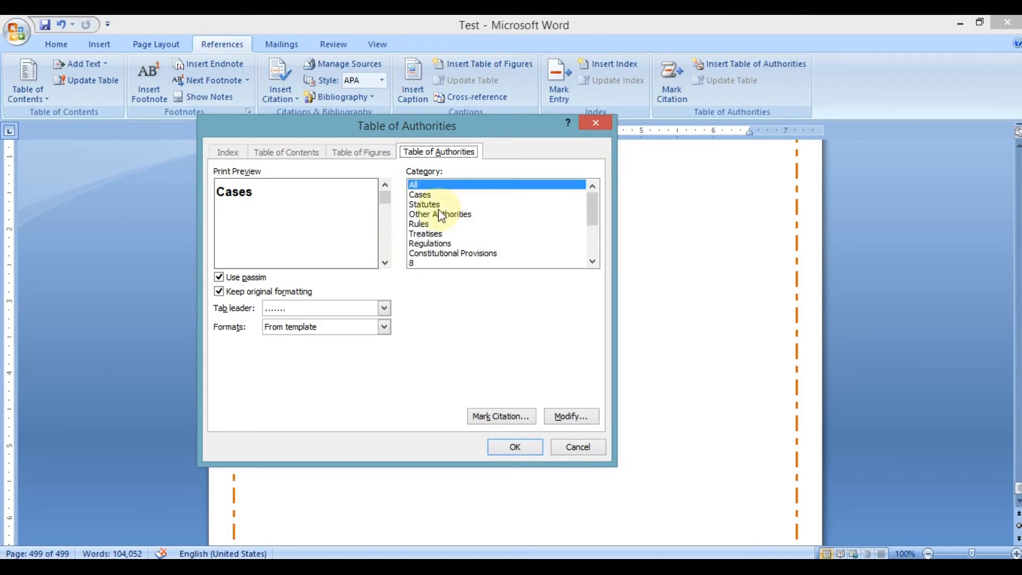
left_click(428, 253)
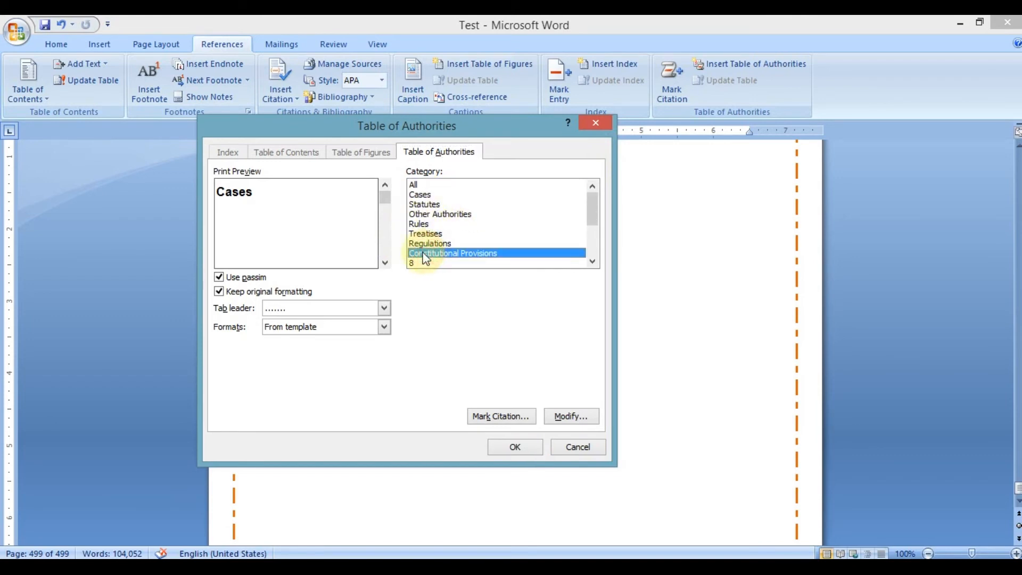
left_click(493, 449)
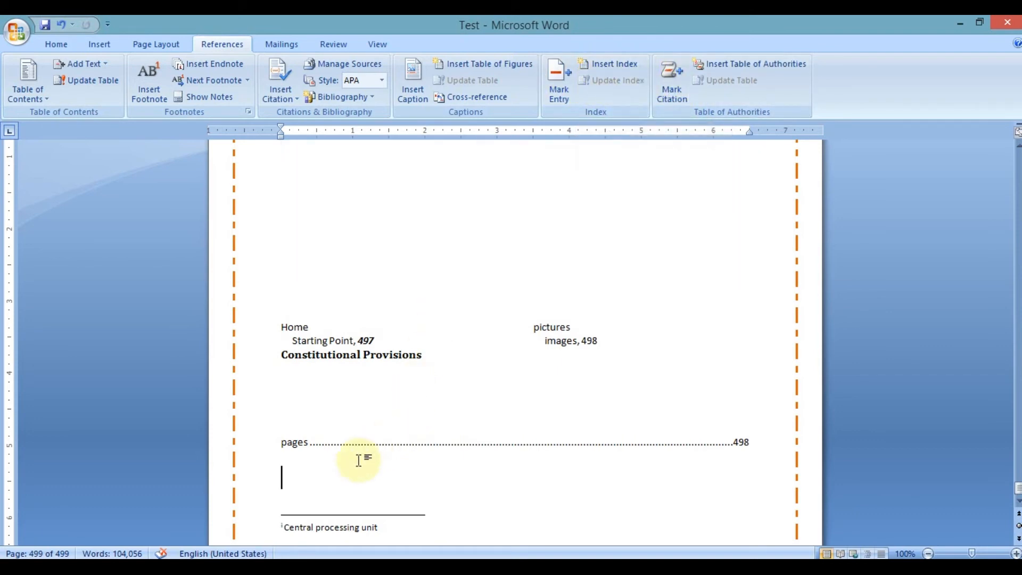
left_click(312, 442)
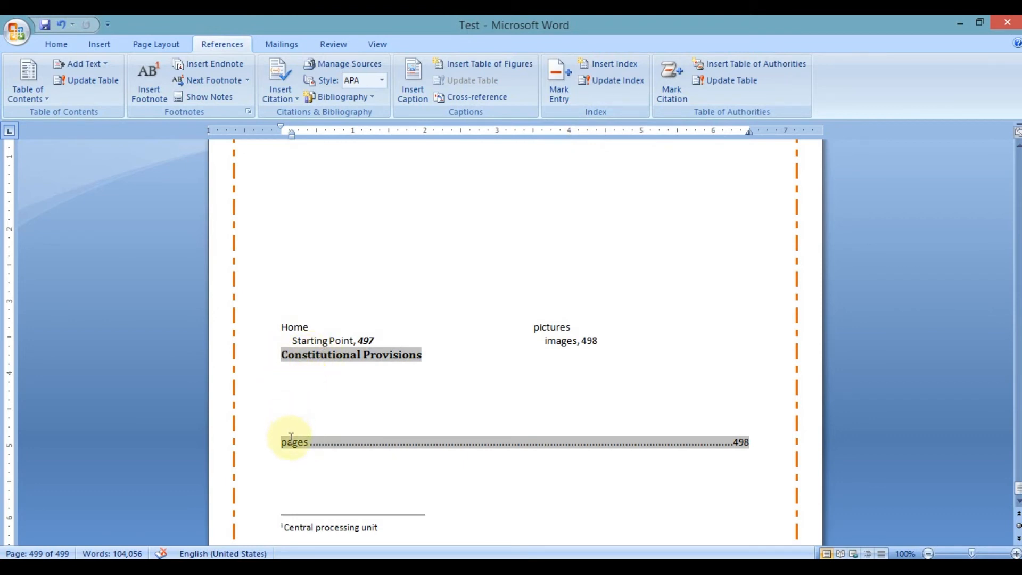
left_click(293, 400)
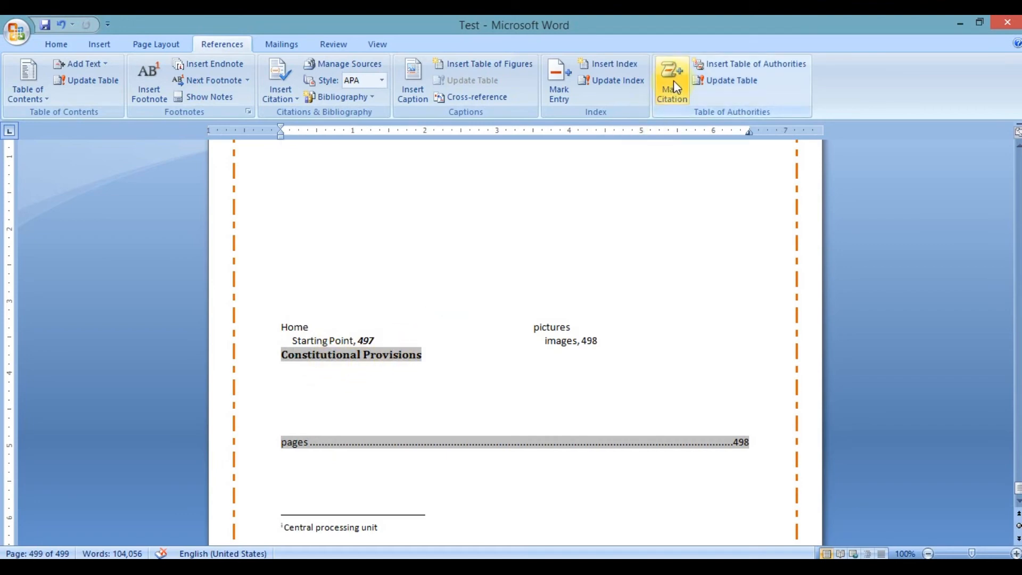
scroll(462, 251, "up", 10)
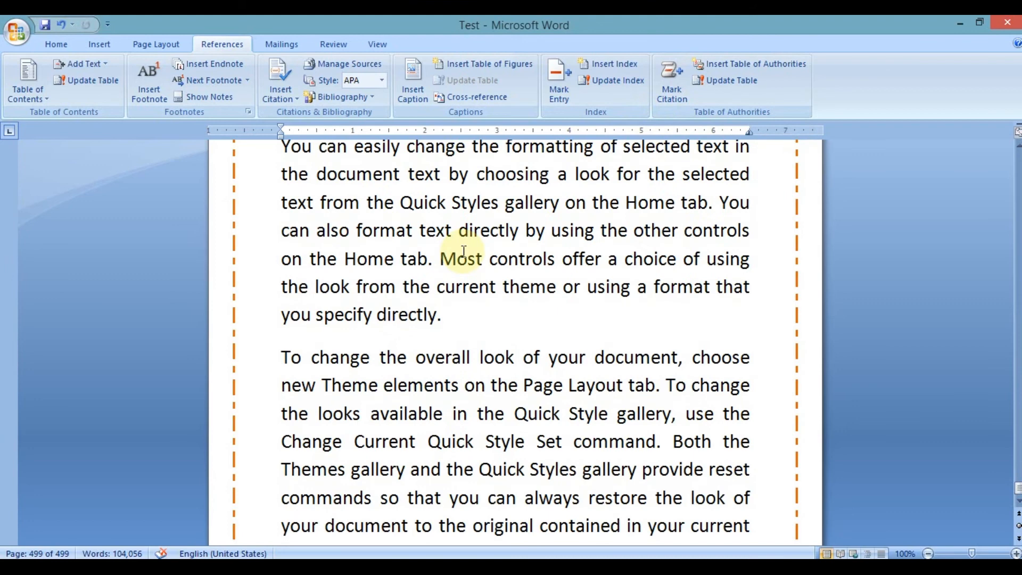
double_click(716, 230)
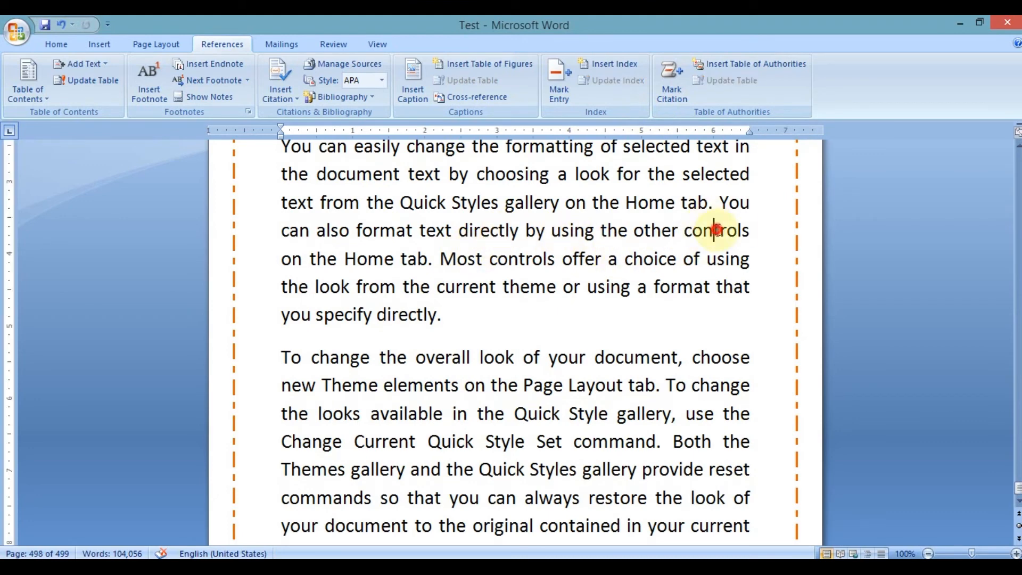
left_click(671, 80)
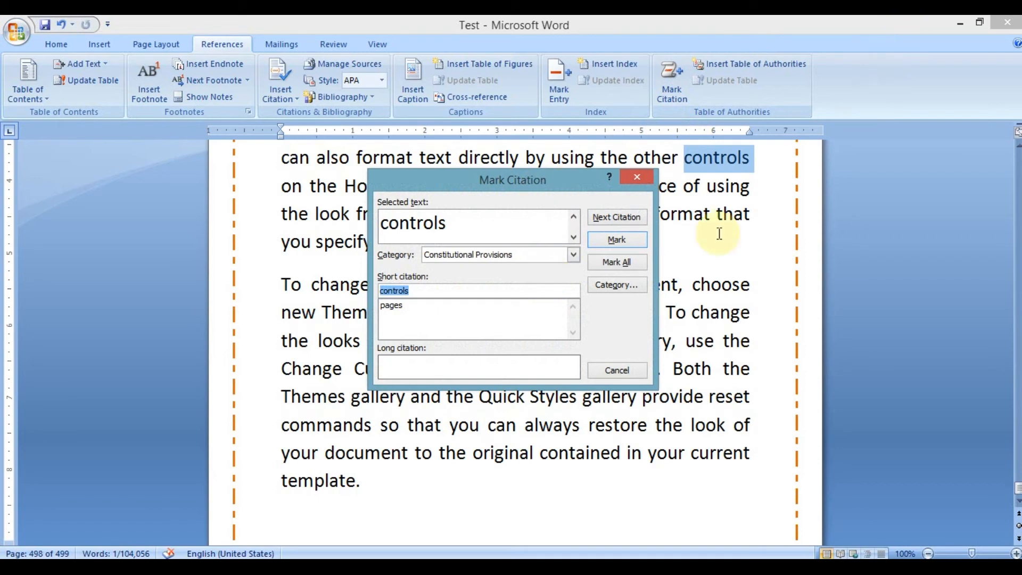
left_click(611, 290)
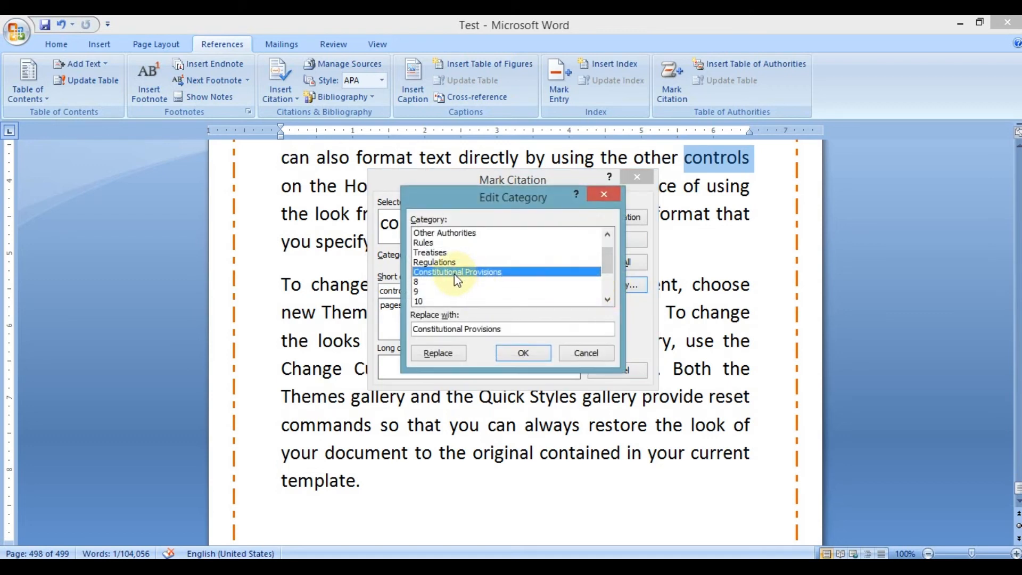
left_click(432, 282)
scroll(434, 300, "down", 2)
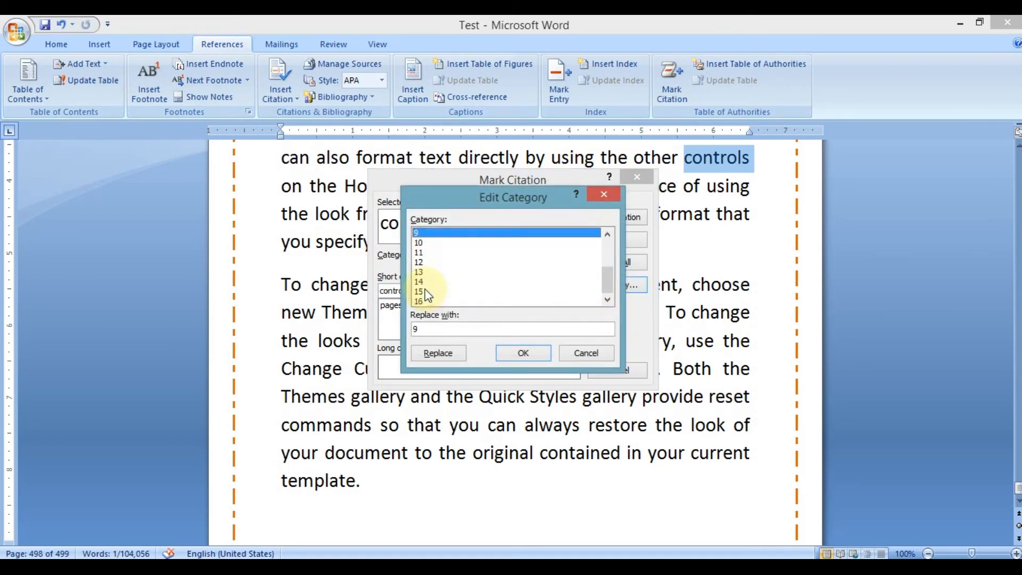
left_click(440, 242)
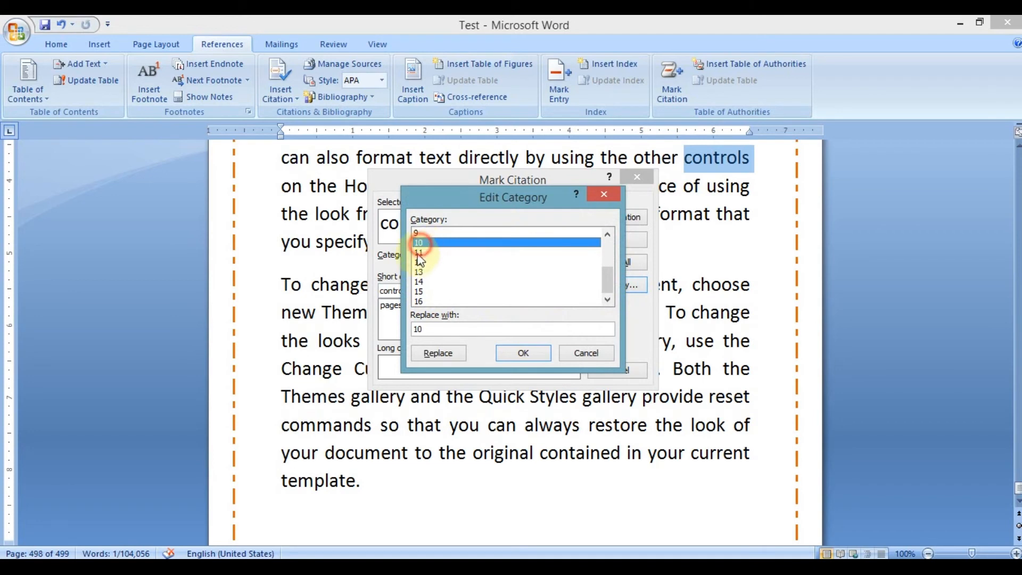
left_click(418, 251)
left_click(428, 262)
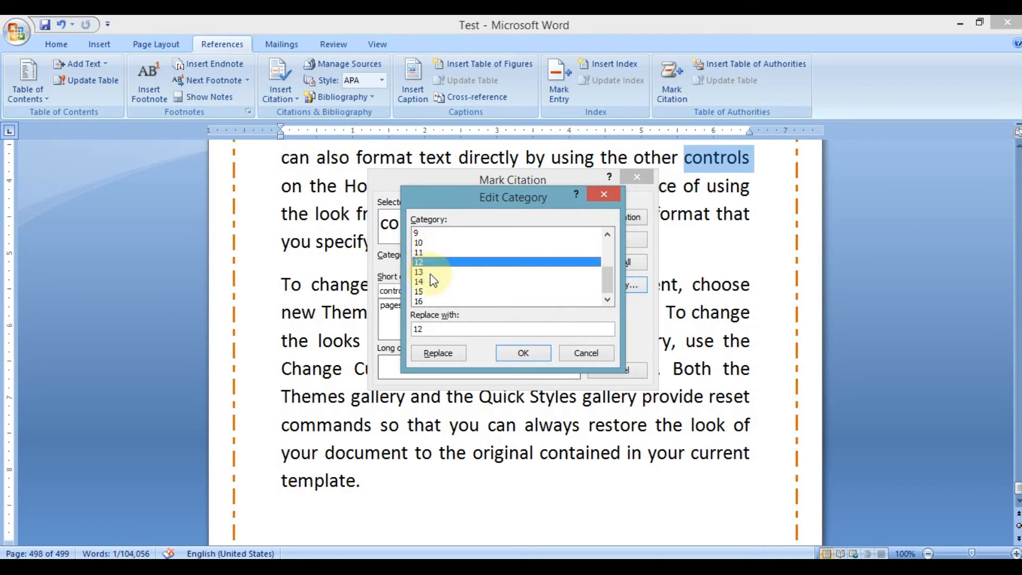
scroll(430, 272, "up", 3)
scroll(447, 276, "down", 2)
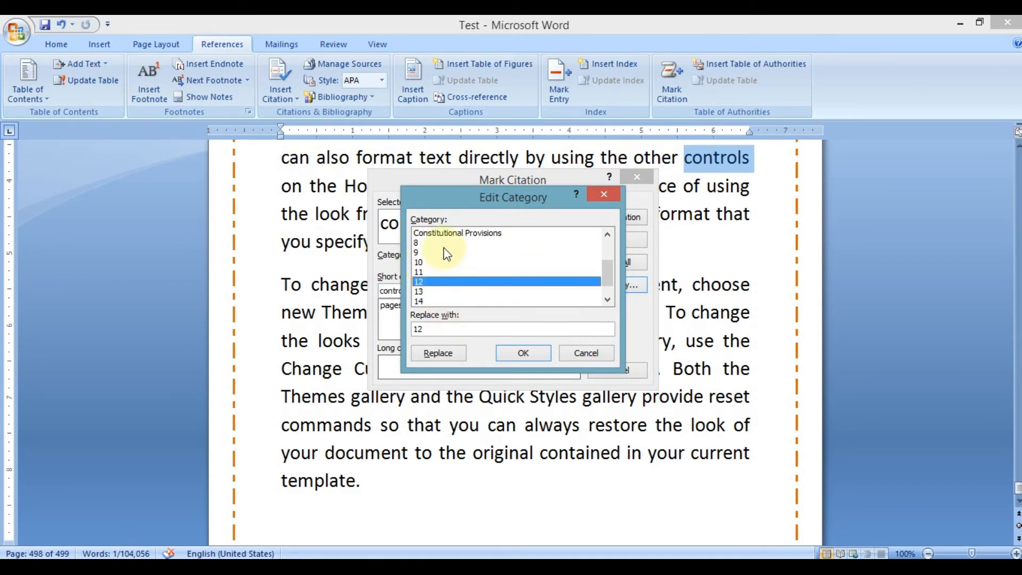
left_click(444, 252)
left_click(443, 233)
left_click(444, 242)
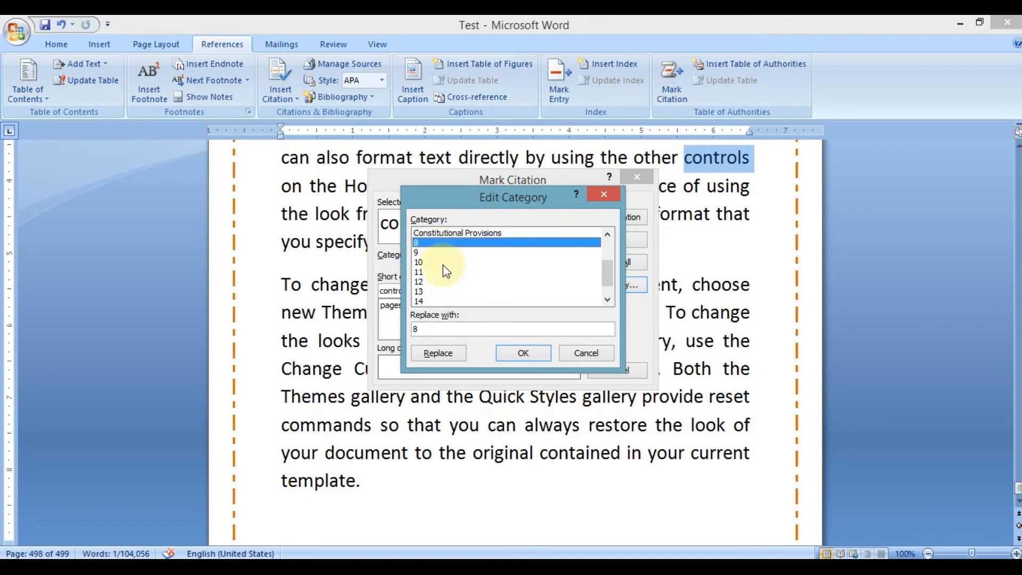
left_click_drag(444, 326, 399, 322)
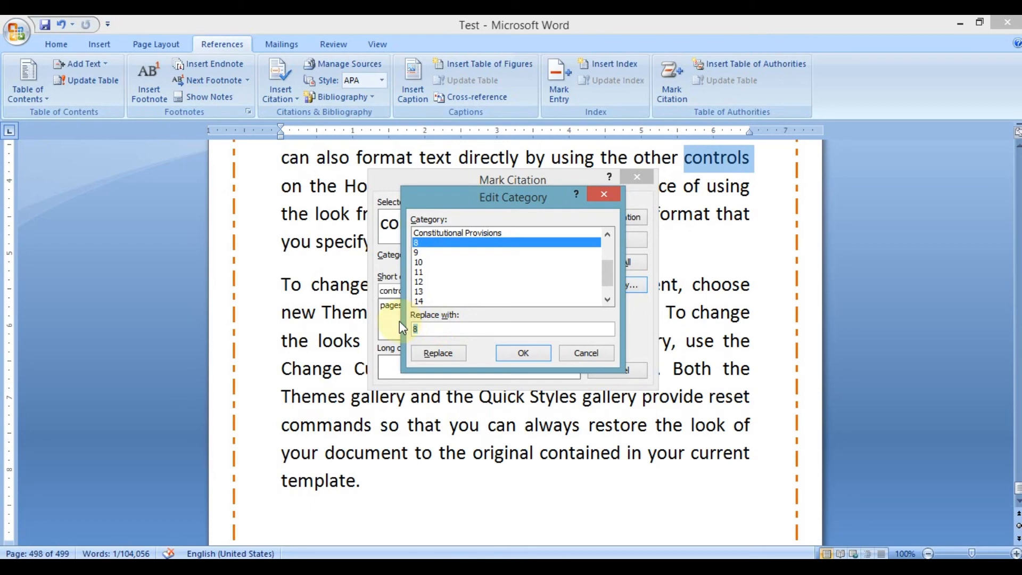
left_click(586, 352)
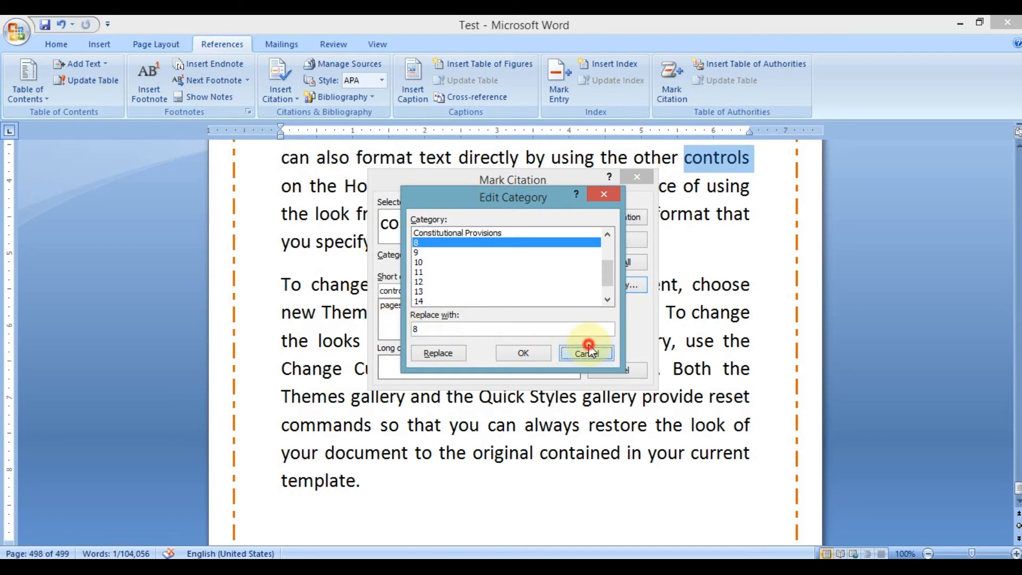
left_click(615, 370)
Add a new paragraph reading "Apple" after the paragraph ending in "current template." above the Bibliography page
scroll(614, 375, "down", 6)
scroll(612, 372, "up", 5)
left_click(411, 353)
key("Return")
type("Apple")
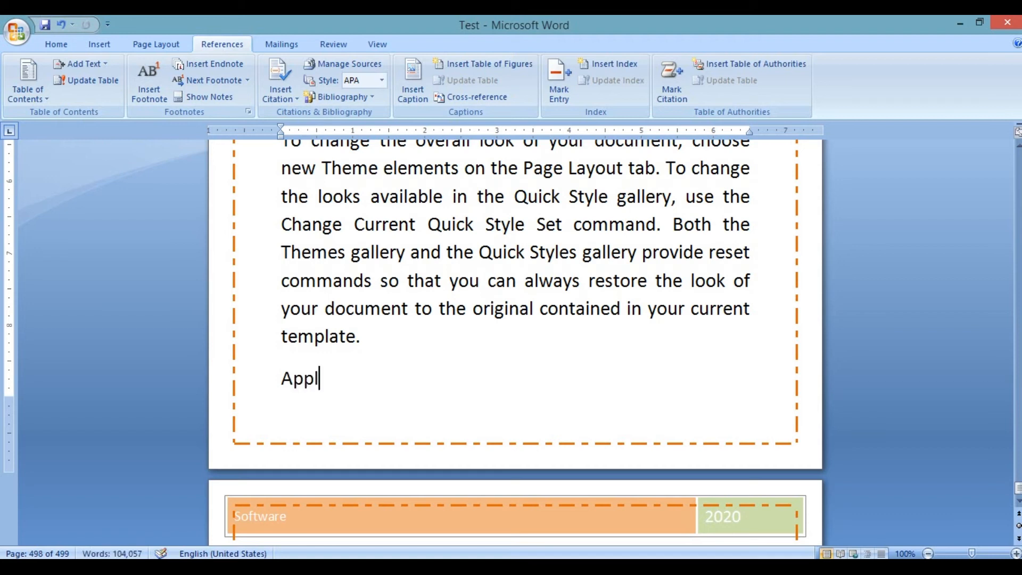
Start marking the word "Apple" as a citation and rename citation category 8 to "Fruit"
double_click(319, 377)
left_click(669, 84)
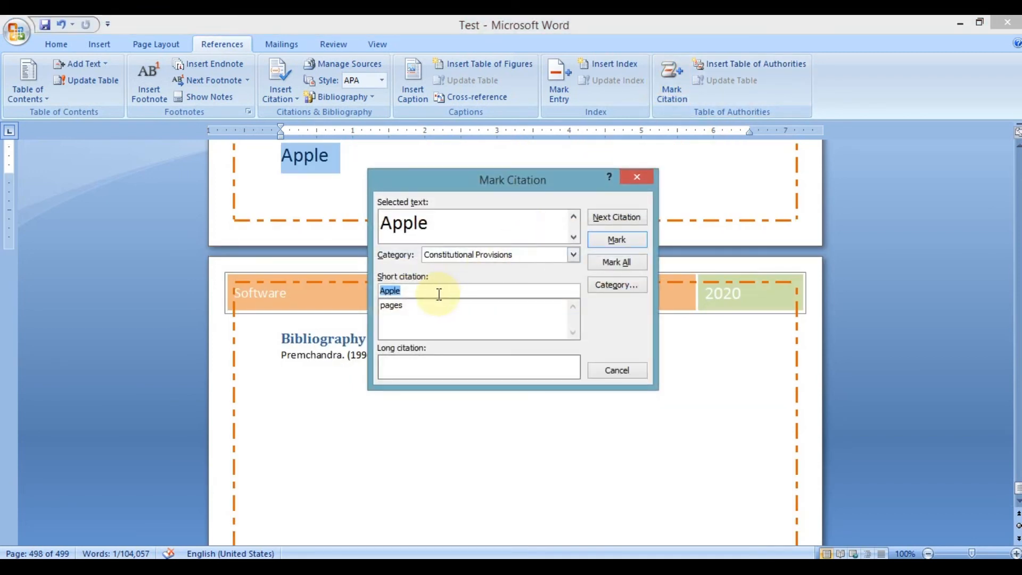
left_click(518, 256)
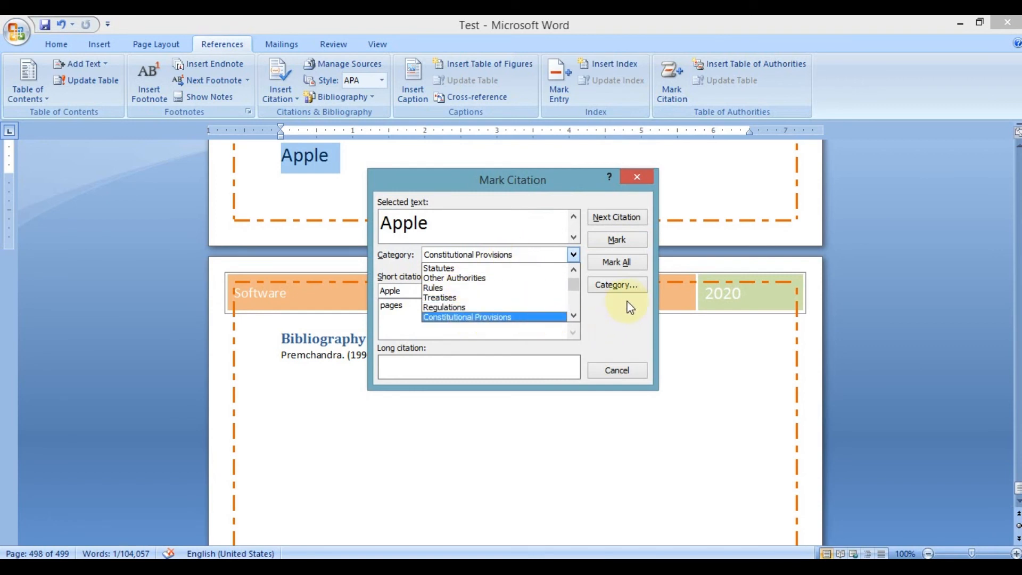
left_click(618, 285)
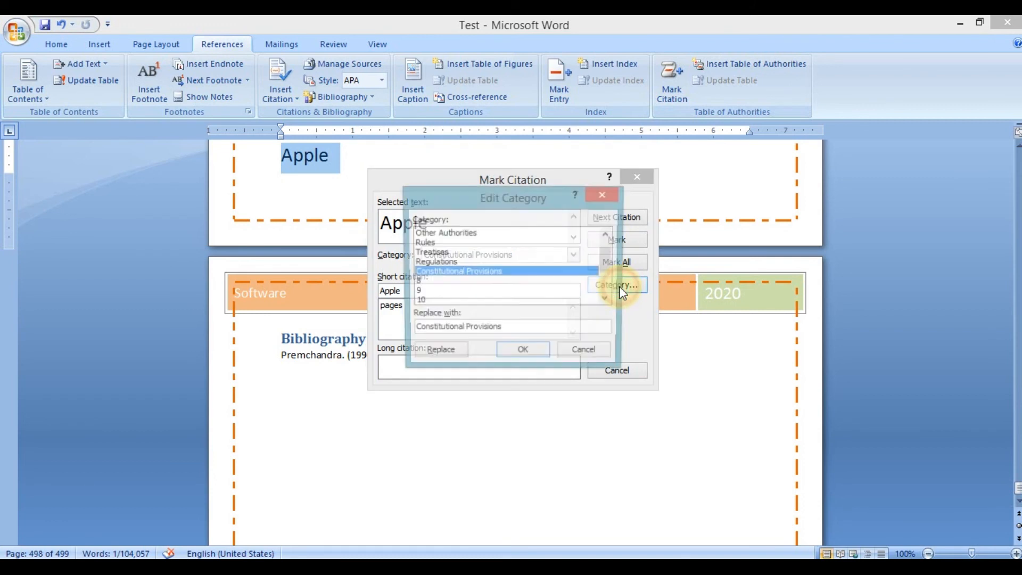
left_click(415, 282)
left_click(418, 330)
left_click_drag(425, 330, 401, 335)
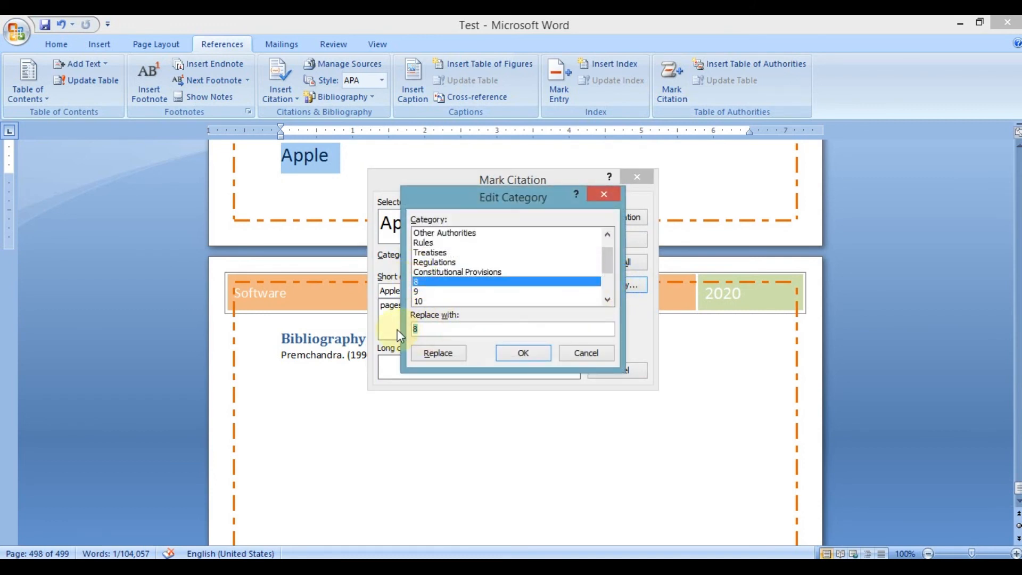
type("Fruit")
left_click(457, 354)
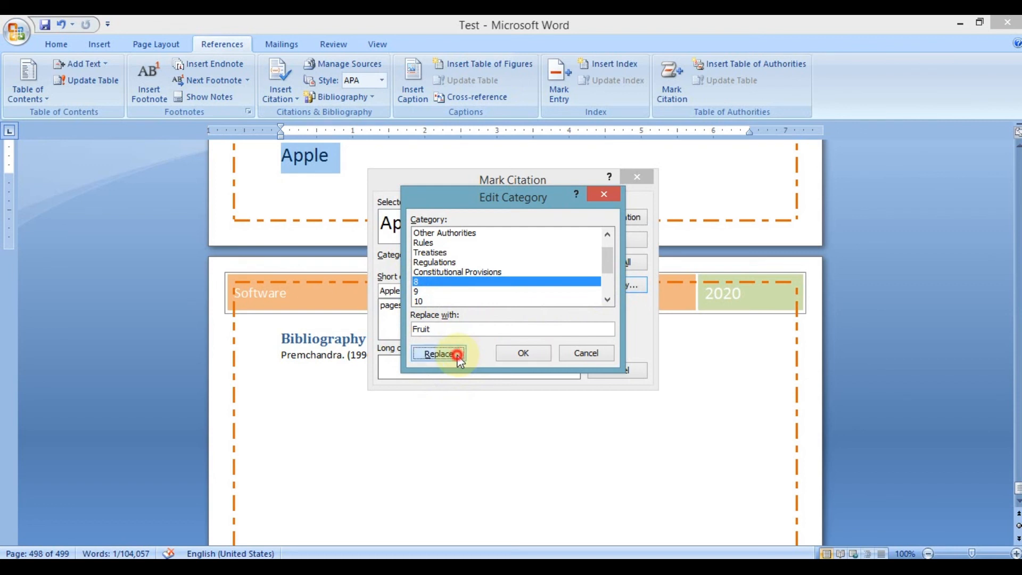
Confirm the category renaming and mark the selected word "Apple" as a citation in the Fruit category
left_click(514, 355)
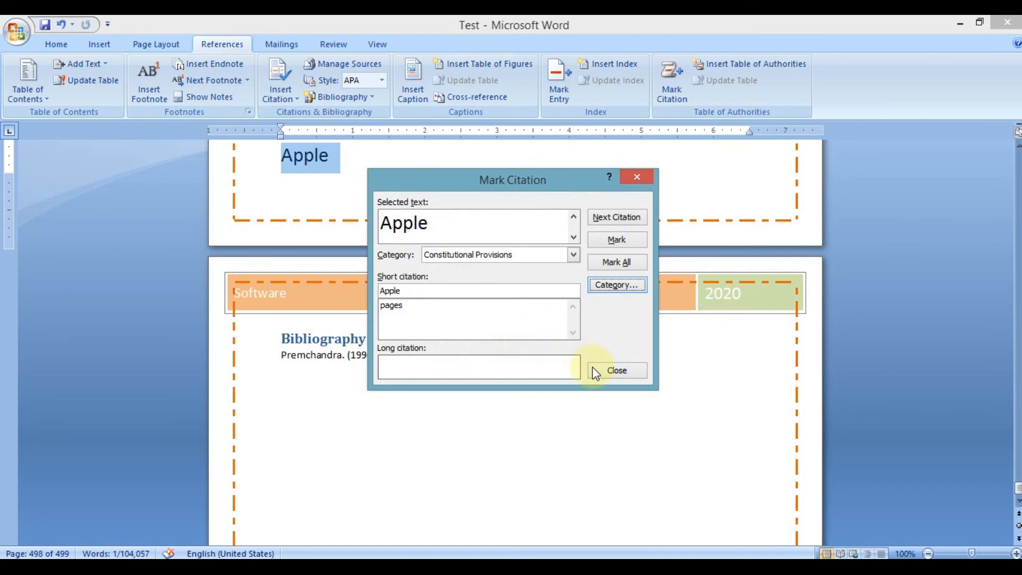
left_click(615, 237)
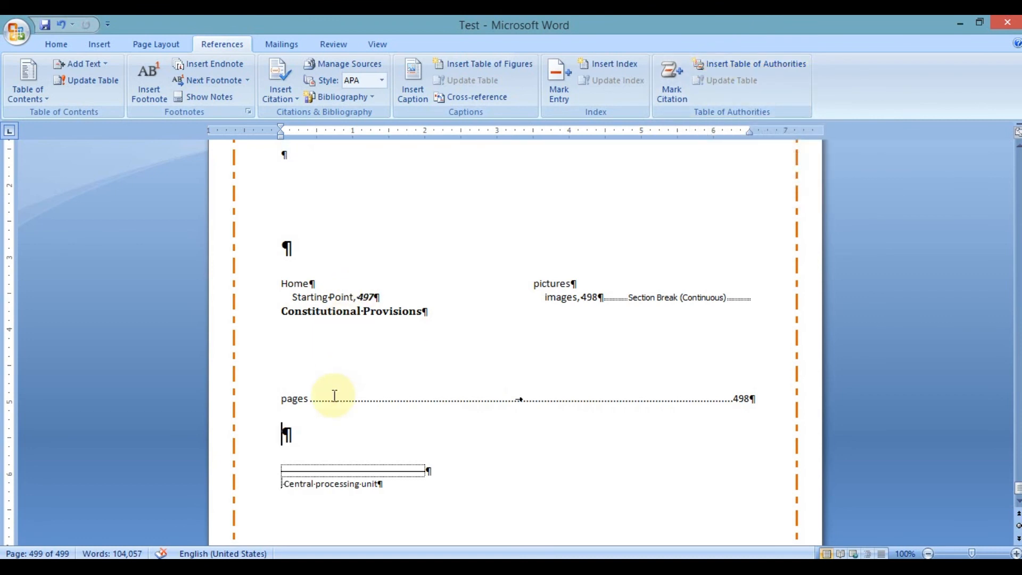
Insert a table of authorities for the Fruit category below the Constitutional Provisions table, keeping the dotted tab leader and From template format
left_click(734, 68)
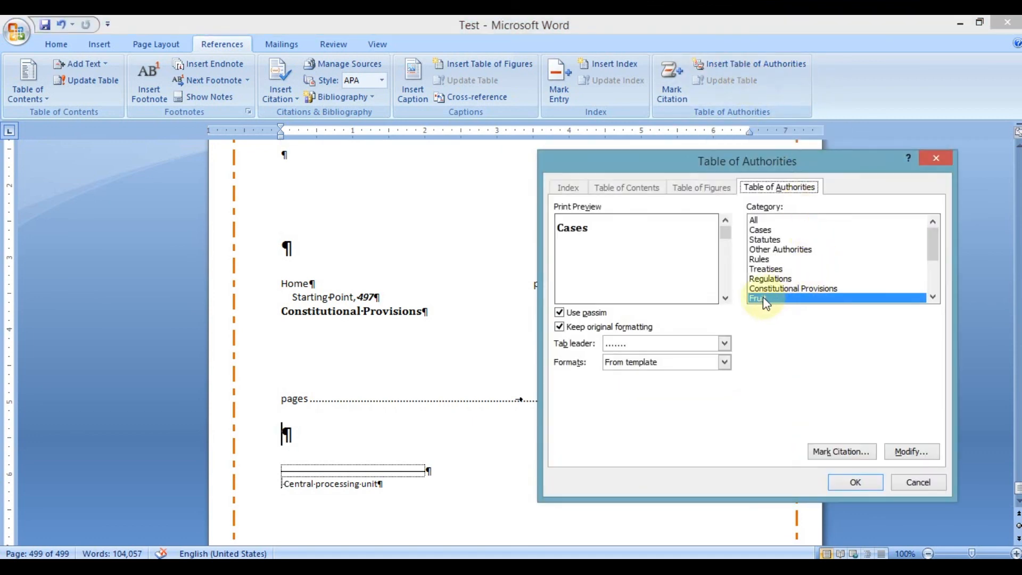
left_click(771, 279)
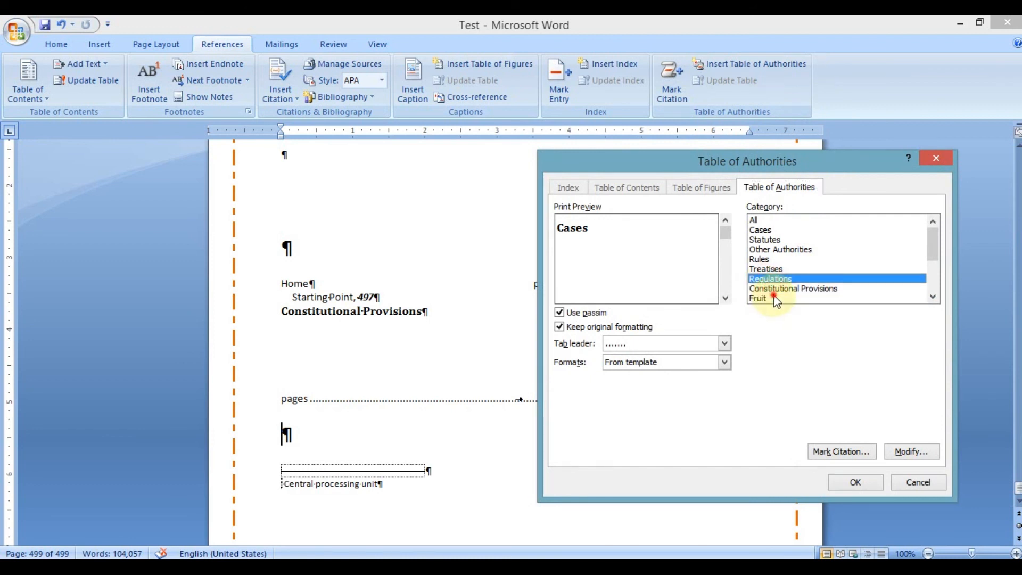
left_click(773, 299)
left_click(692, 344)
left_click(695, 344)
left_click(688, 363)
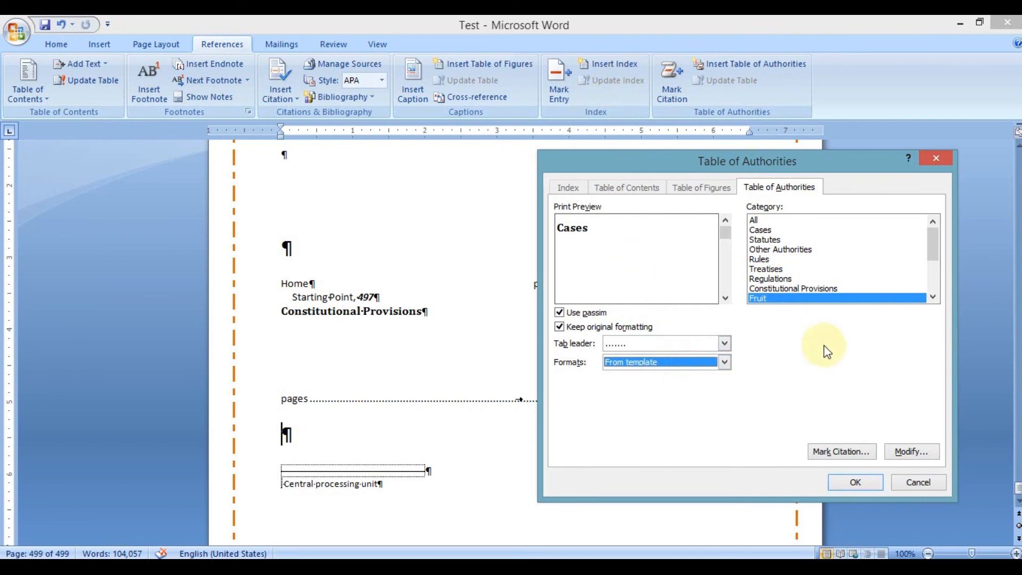
left_click(855, 484)
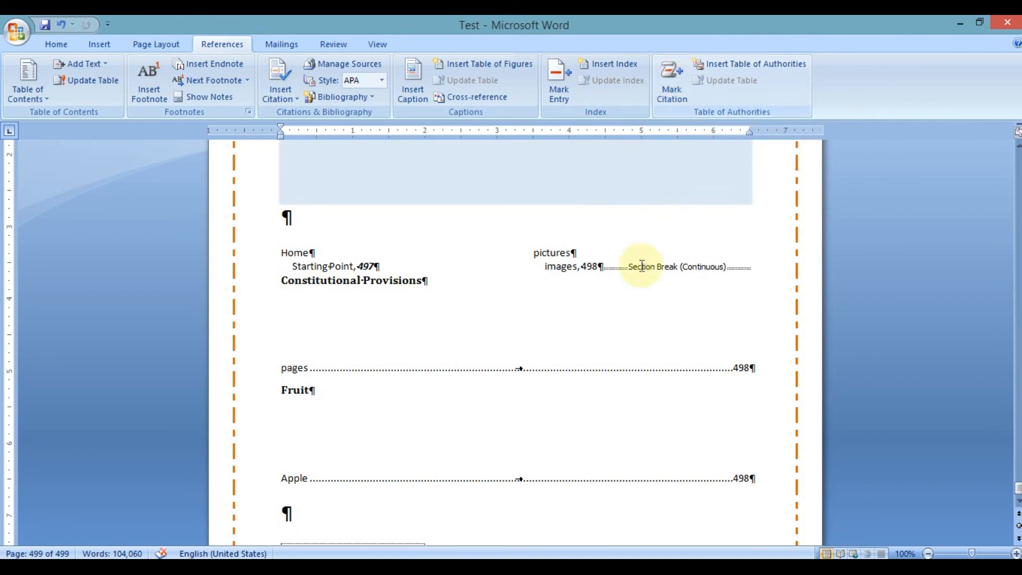
left_click(283, 45)
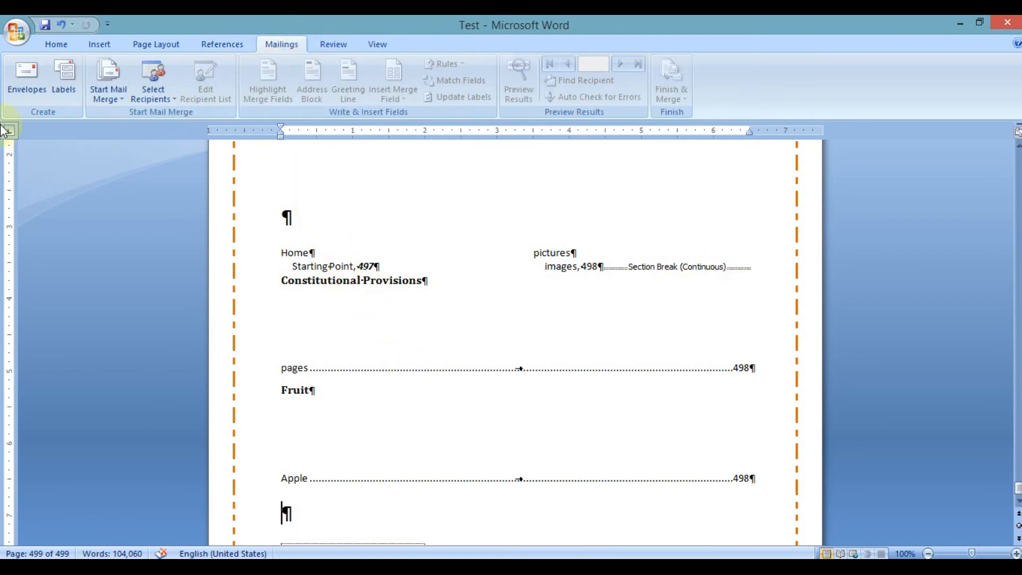
left_click(116, 88)
left_click(118, 84)
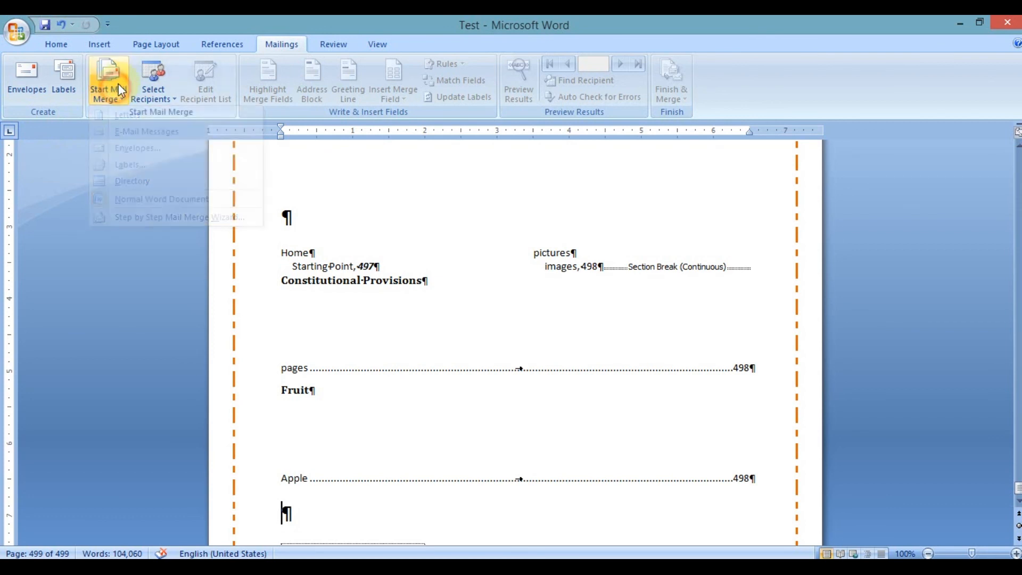